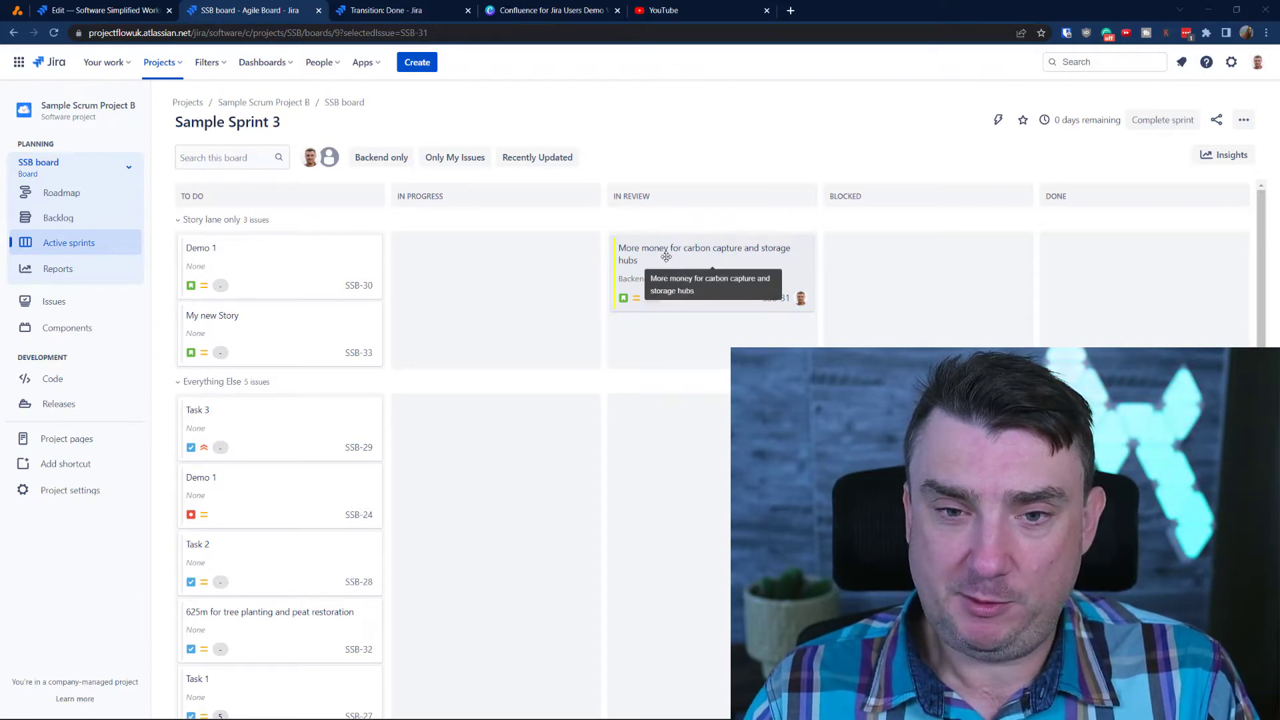
Step: Drag SSB-31 into the Done column and set its assignee to Unassigned
drag(666, 256, 722, 251)
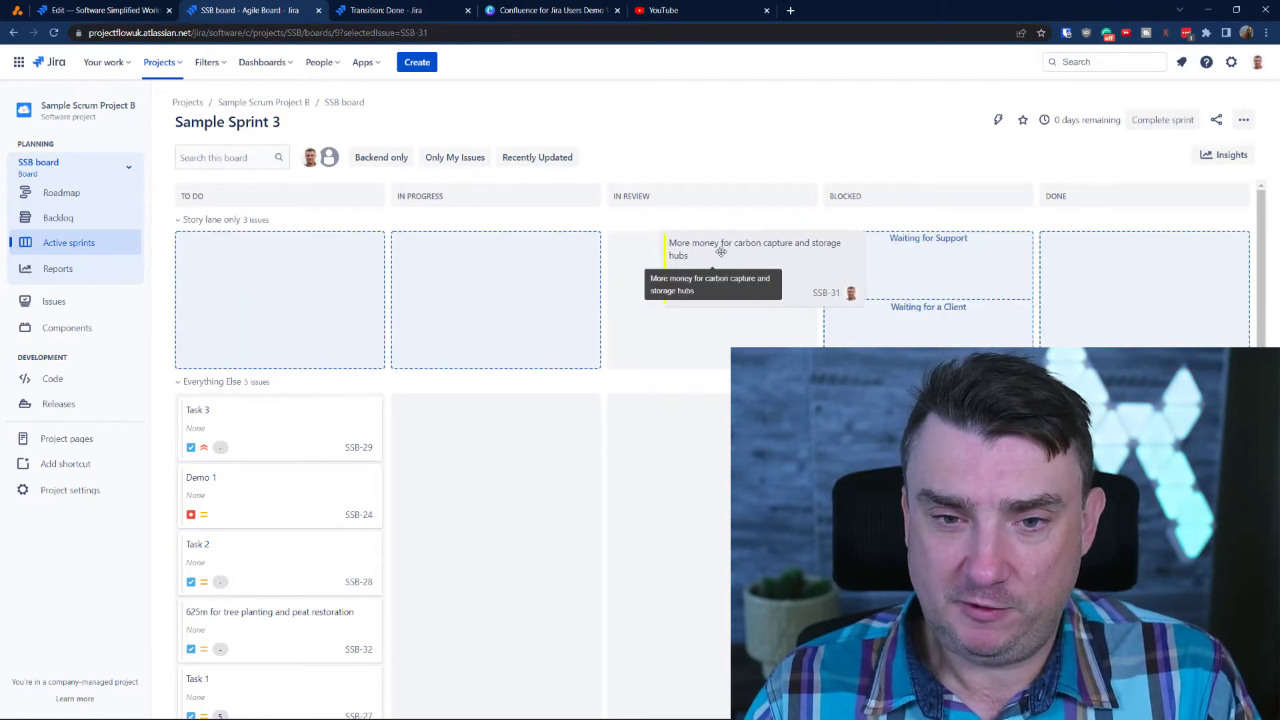
drag(722, 251, 1093, 252)
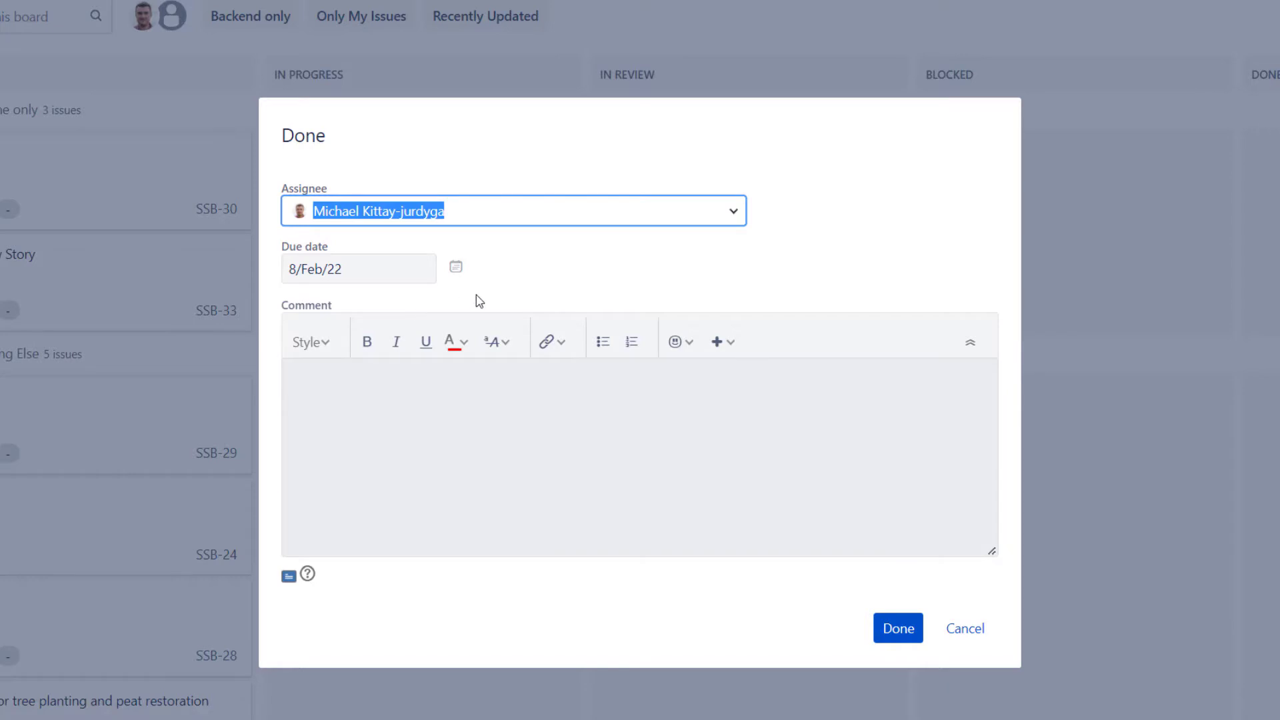
key(BackSpace)
click(735, 213)
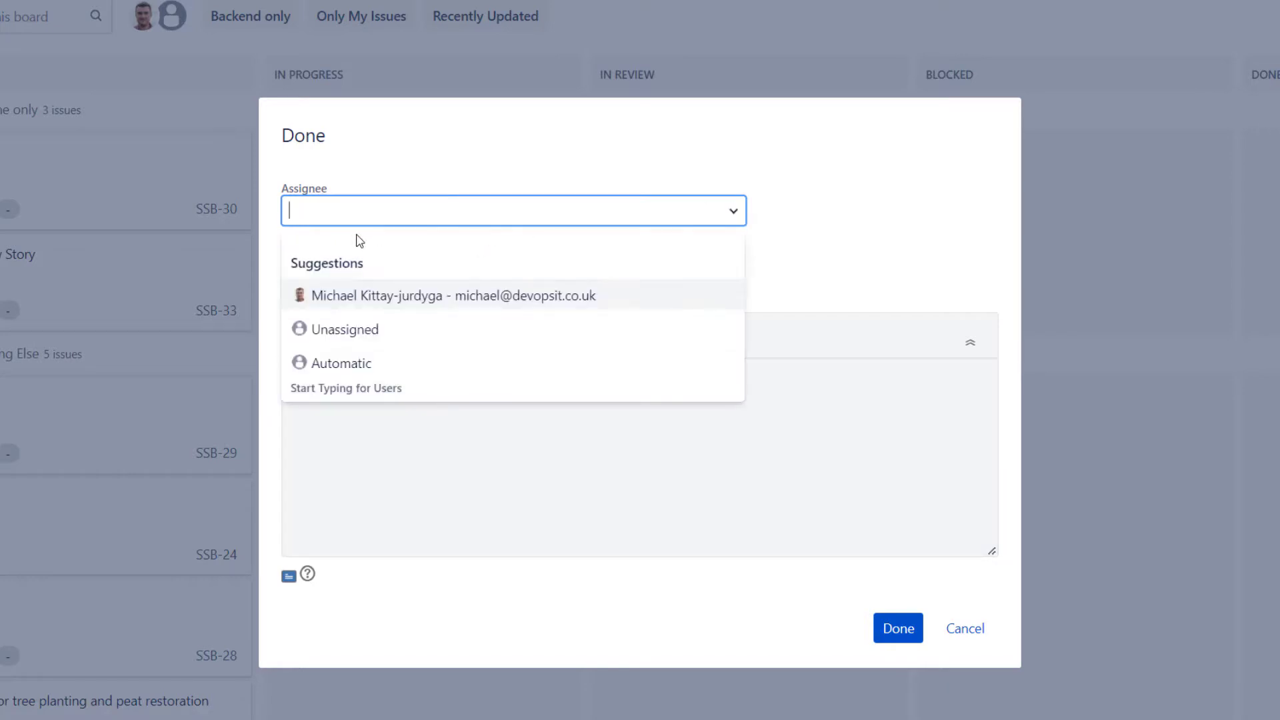
click(365, 343)
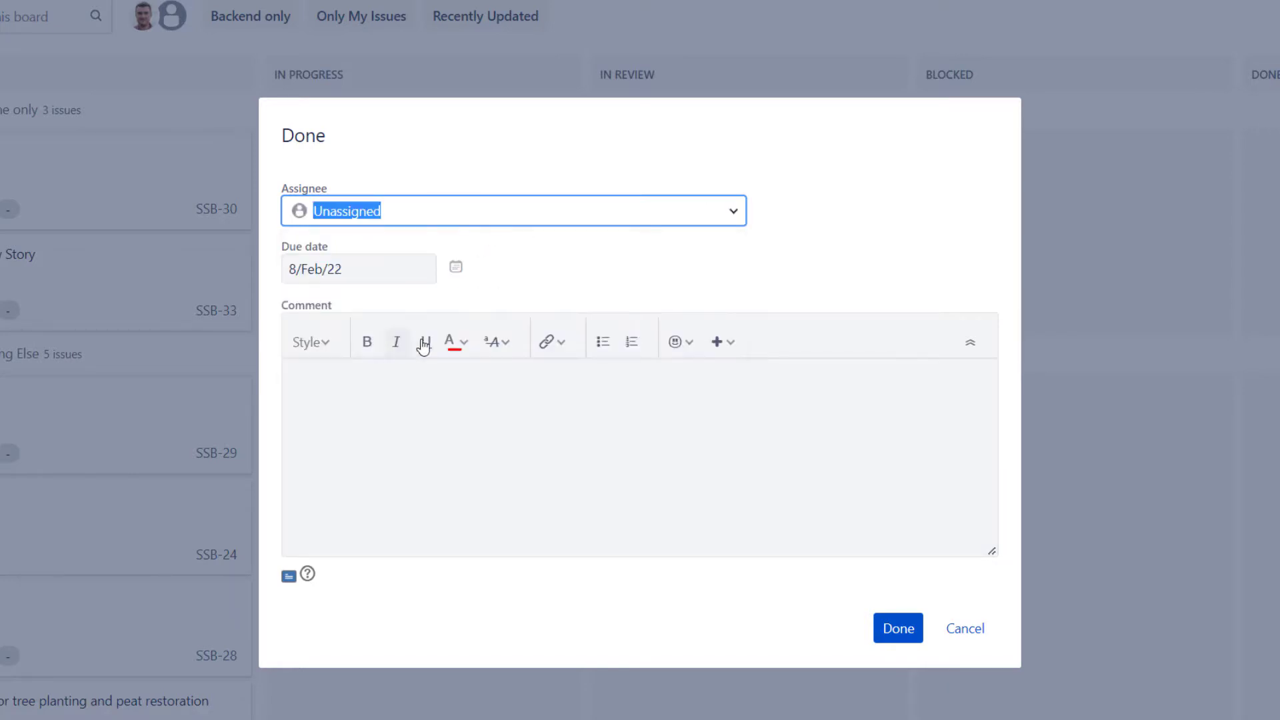
Step: Clear the due date and complete the Done transition without a comment
double_click(393, 270)
key(ctrl+a)
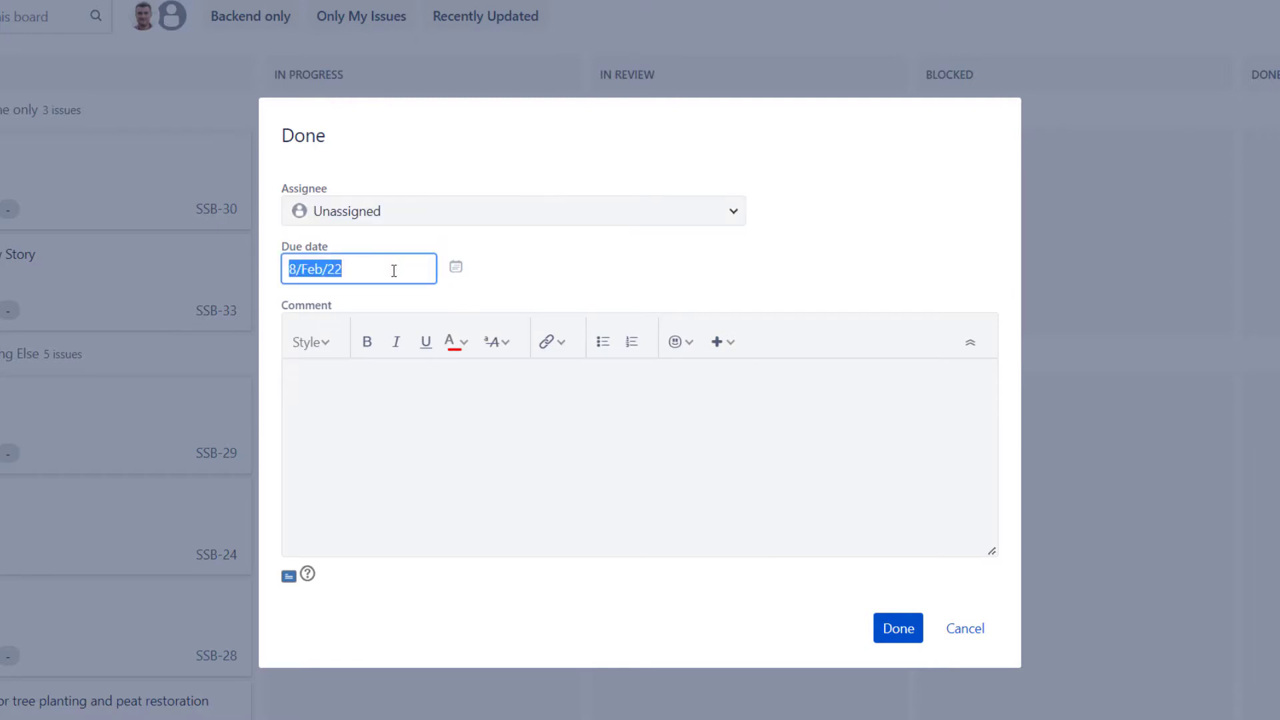
key(BackSpace)
click(571, 271)
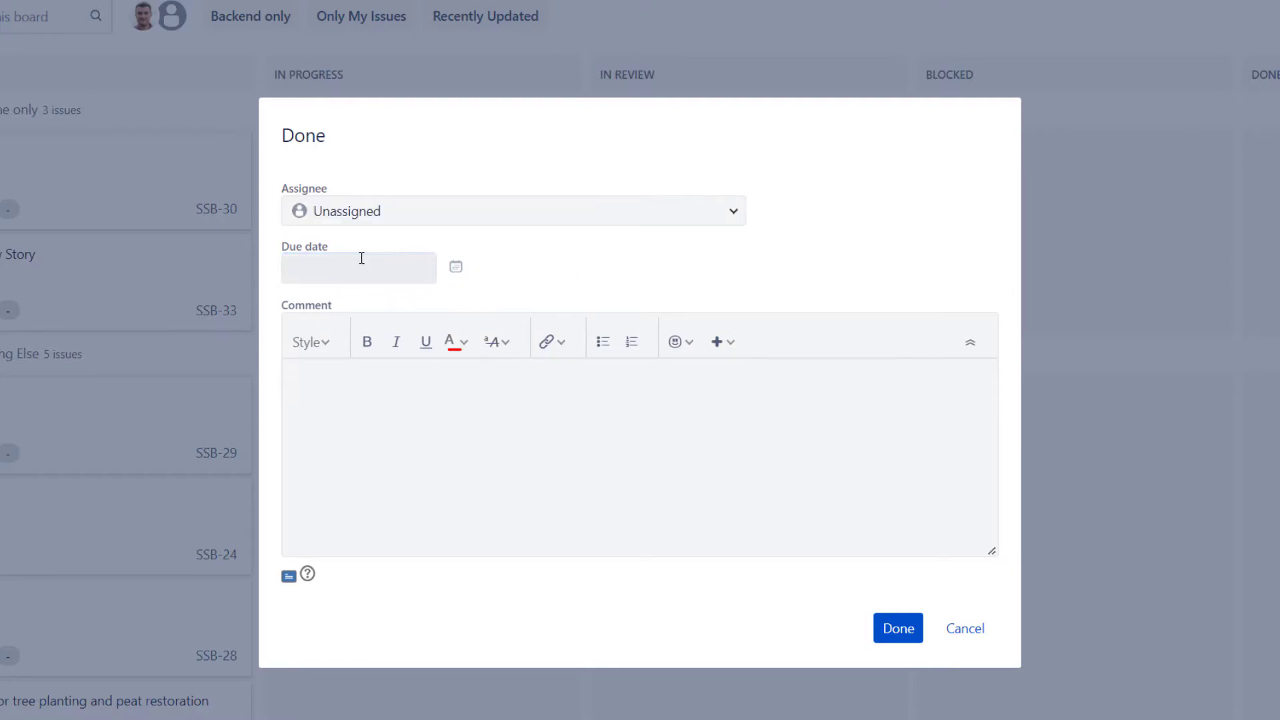
click(896, 631)
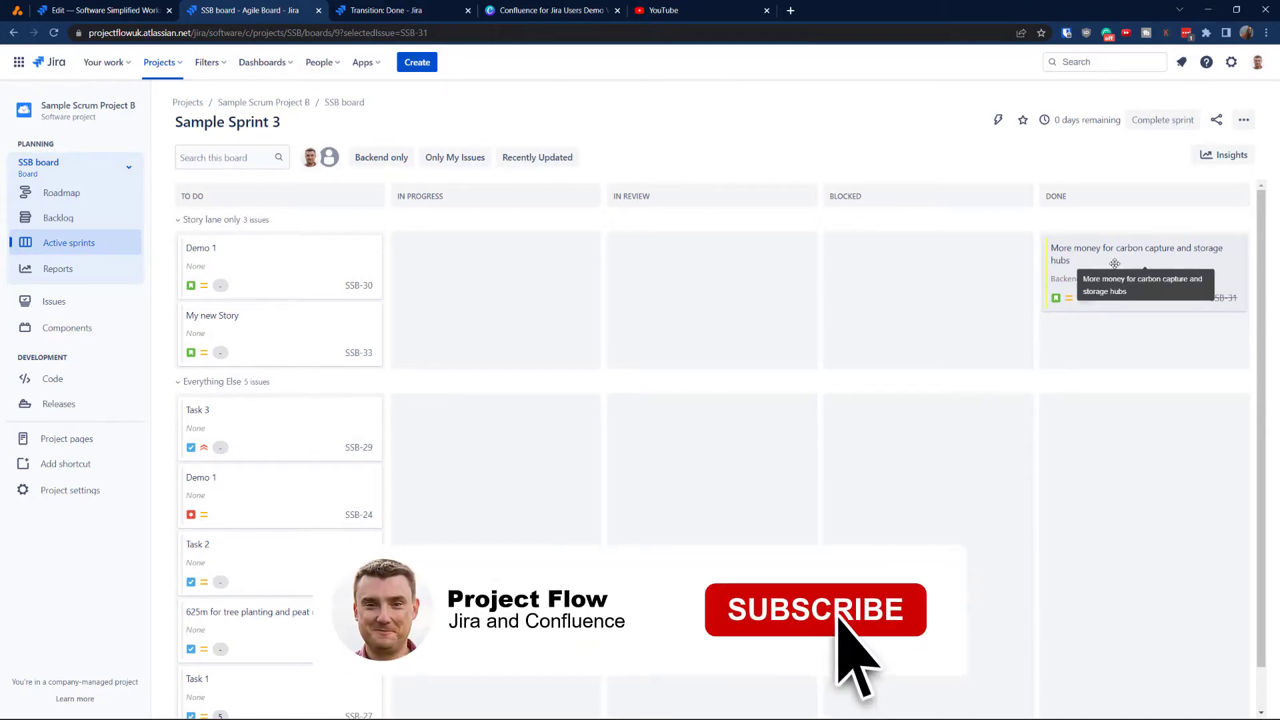
Step: Drag the carbon capture issue SSB-31 from Done back to In Review
drag(1115, 263, 667, 275)
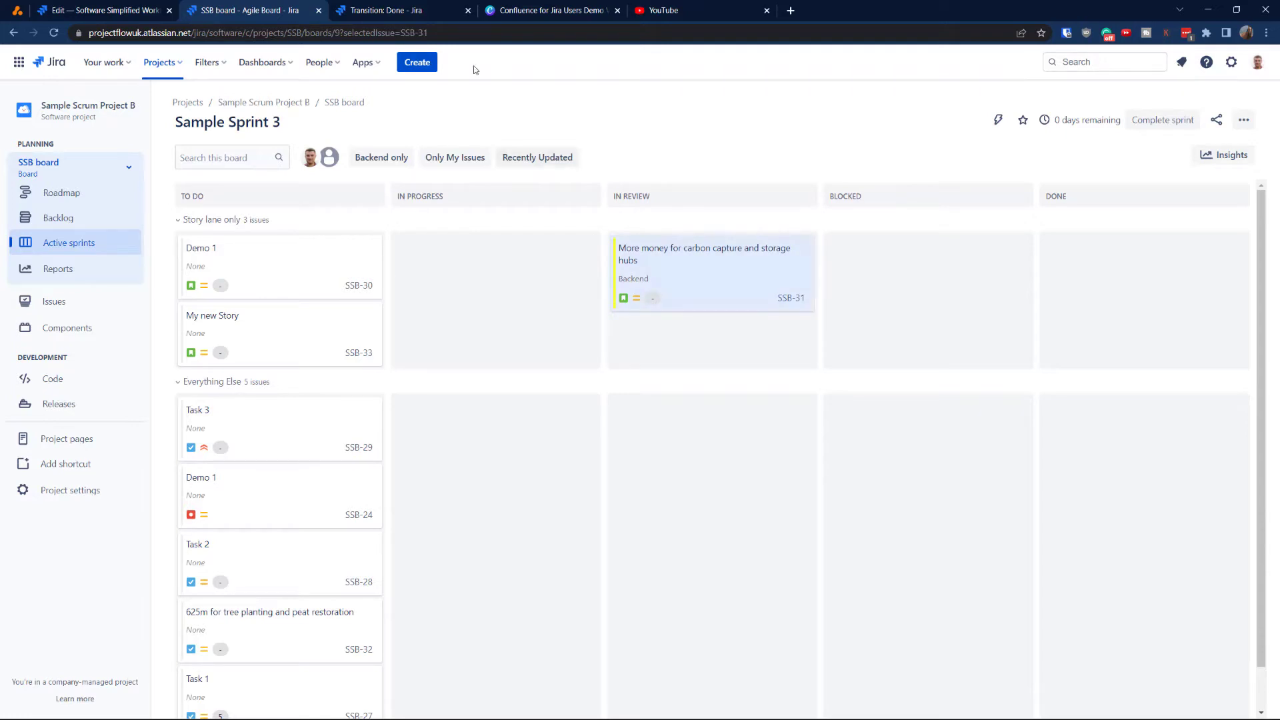
Step: Edit Sample Scrum Project B's workflow from project settings and select the transition into Done
click(392, 8)
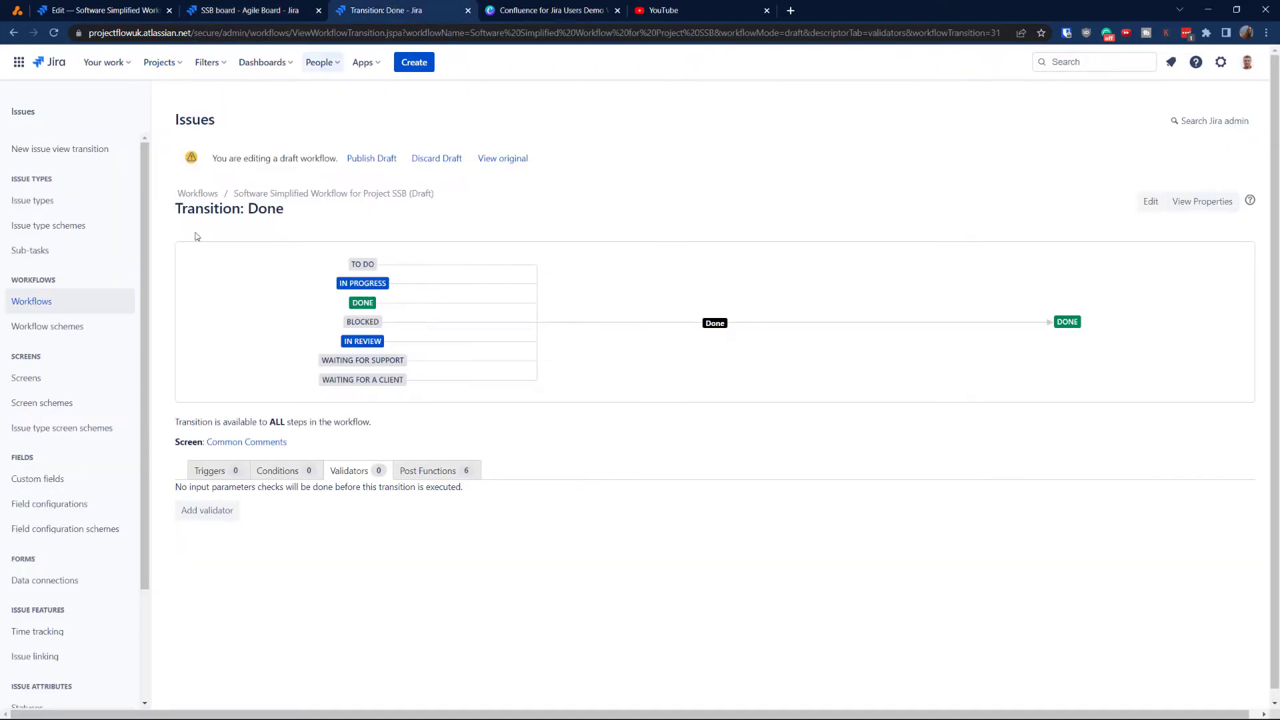
click(315, 5)
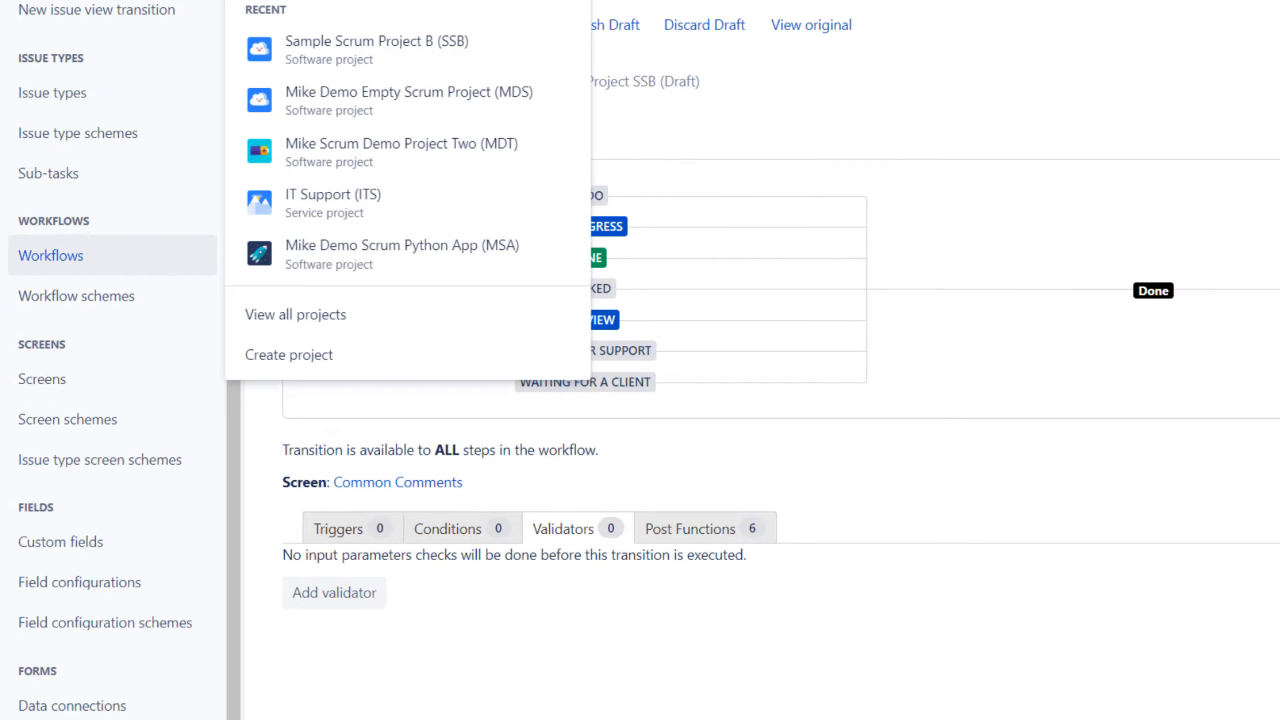
click(318, 55)
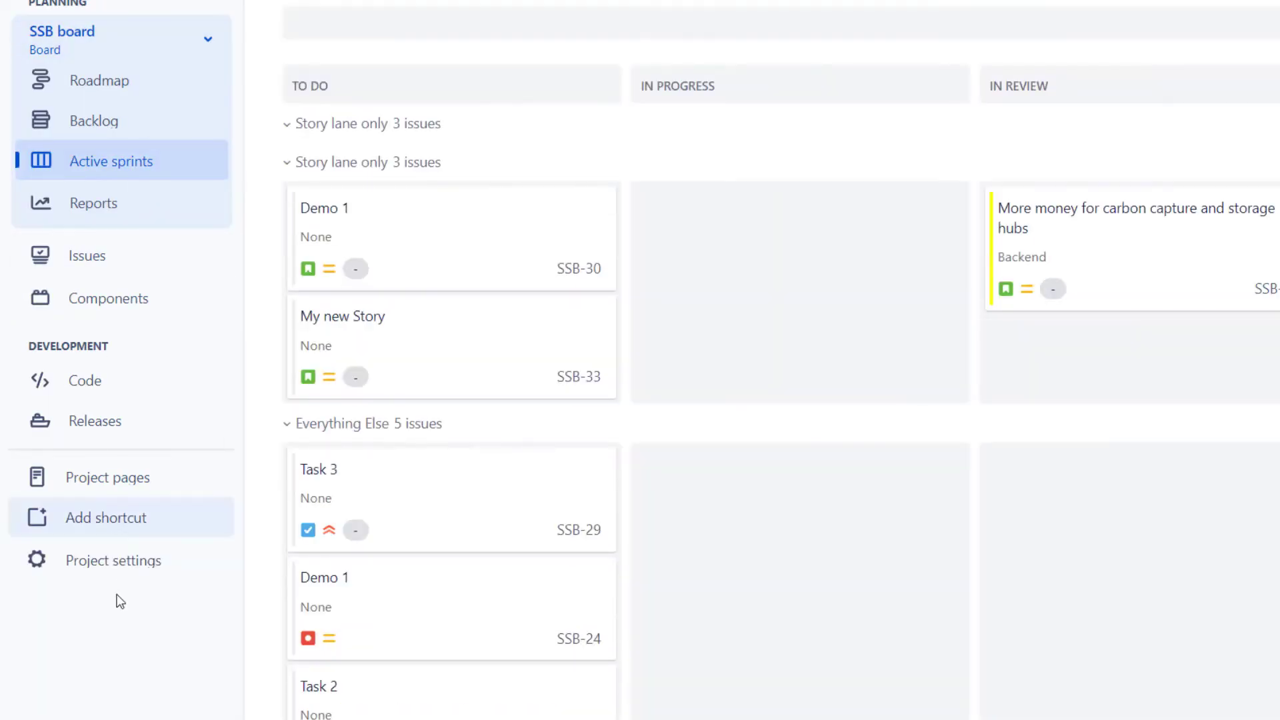
click(112, 577)
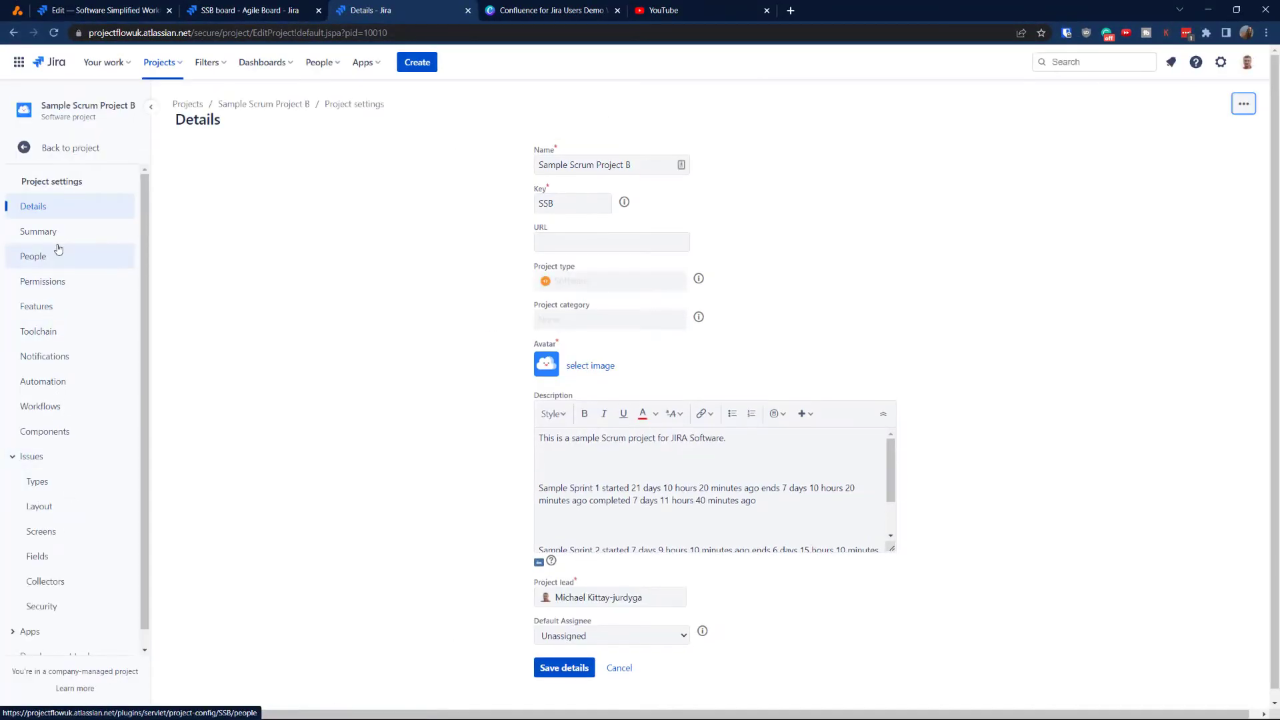
click(49, 407)
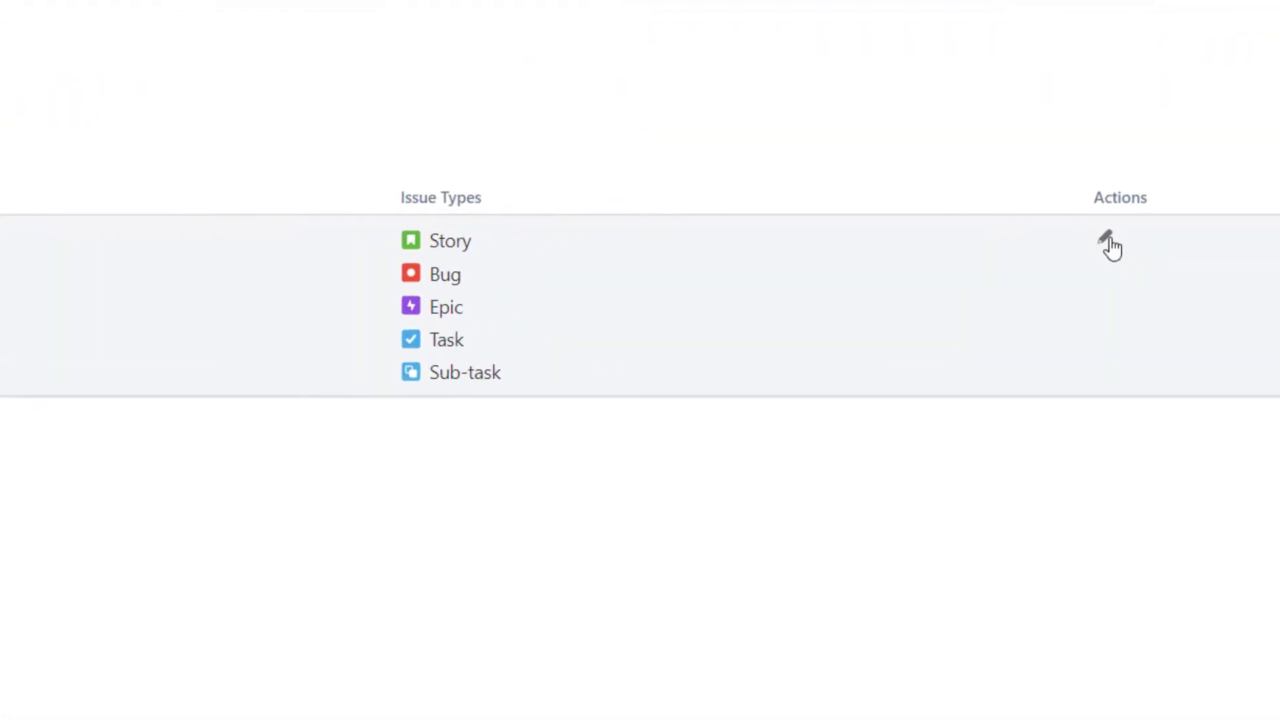
click(1108, 241)
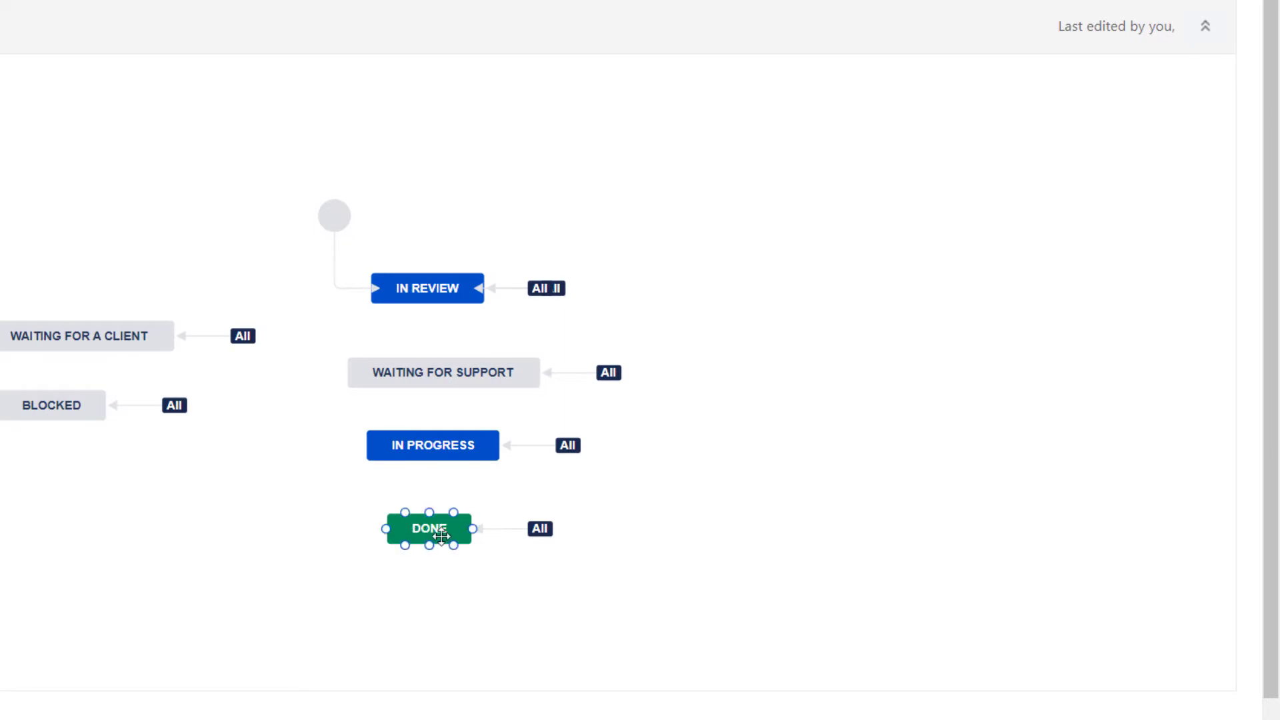
mouse_move(429, 528)
click(500, 528)
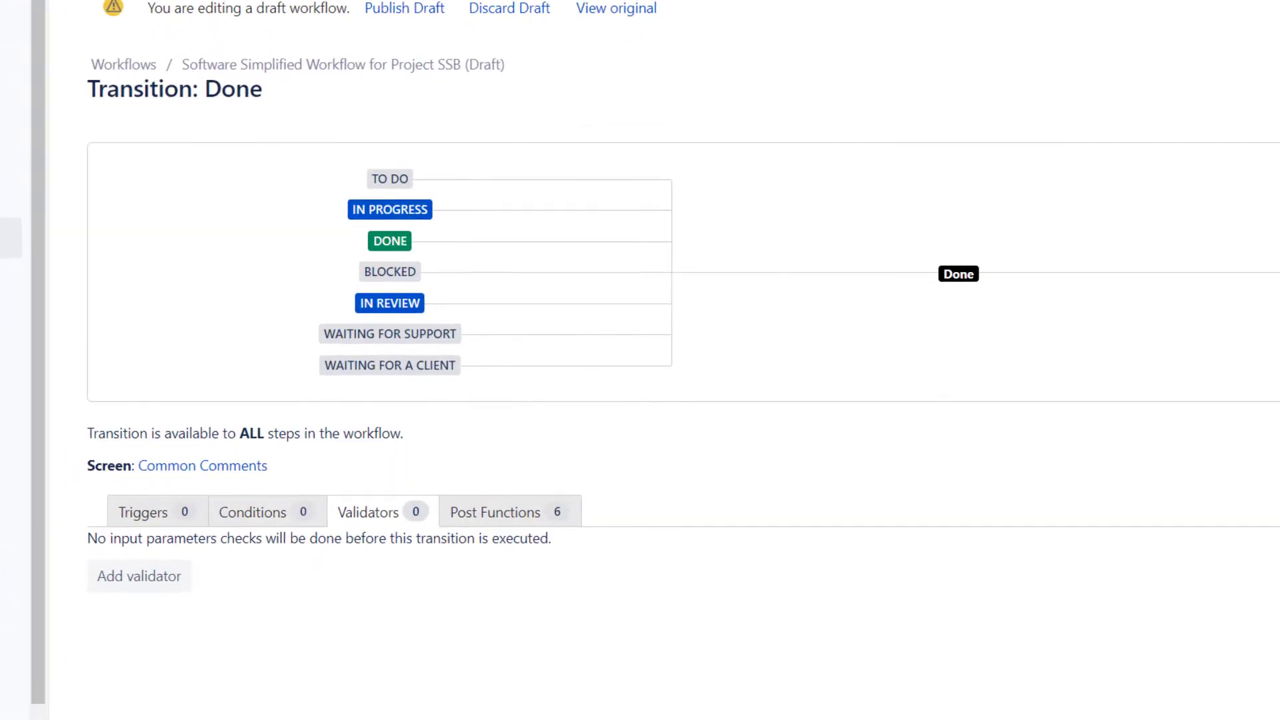
Step: Choose the Field Required Validator as a new validator on the Done transition
click(139, 579)
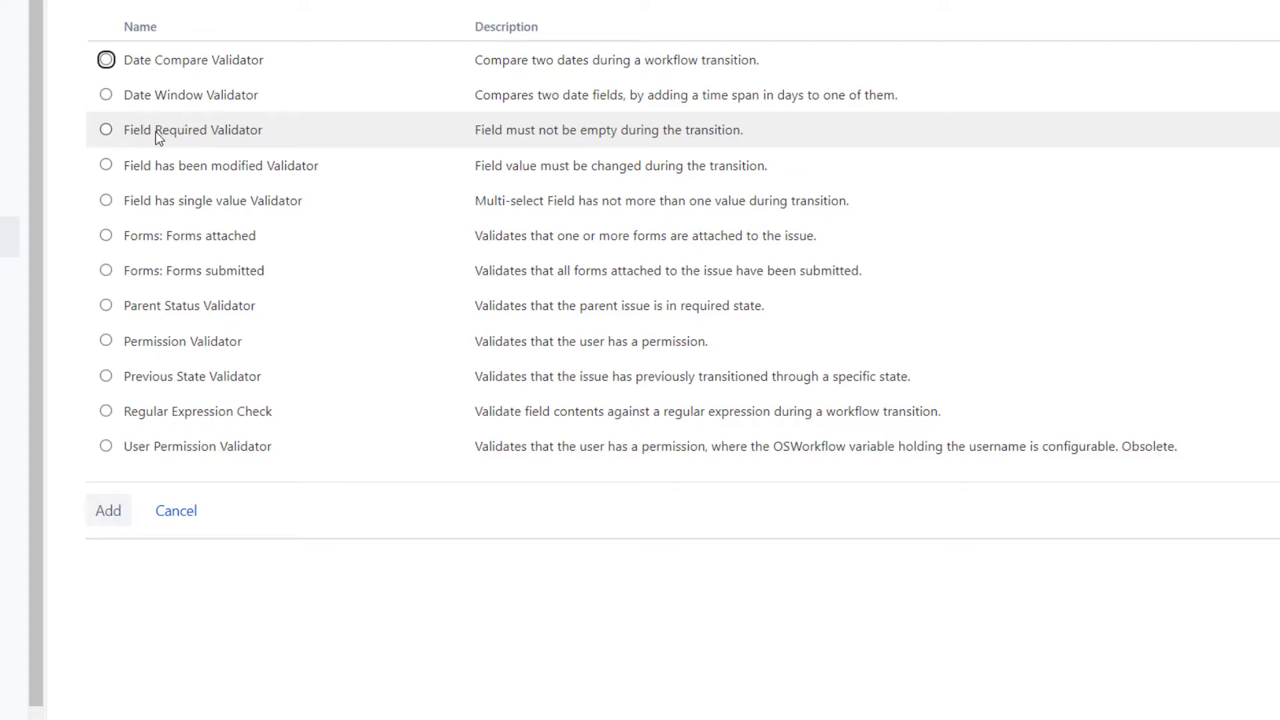
click(167, 129)
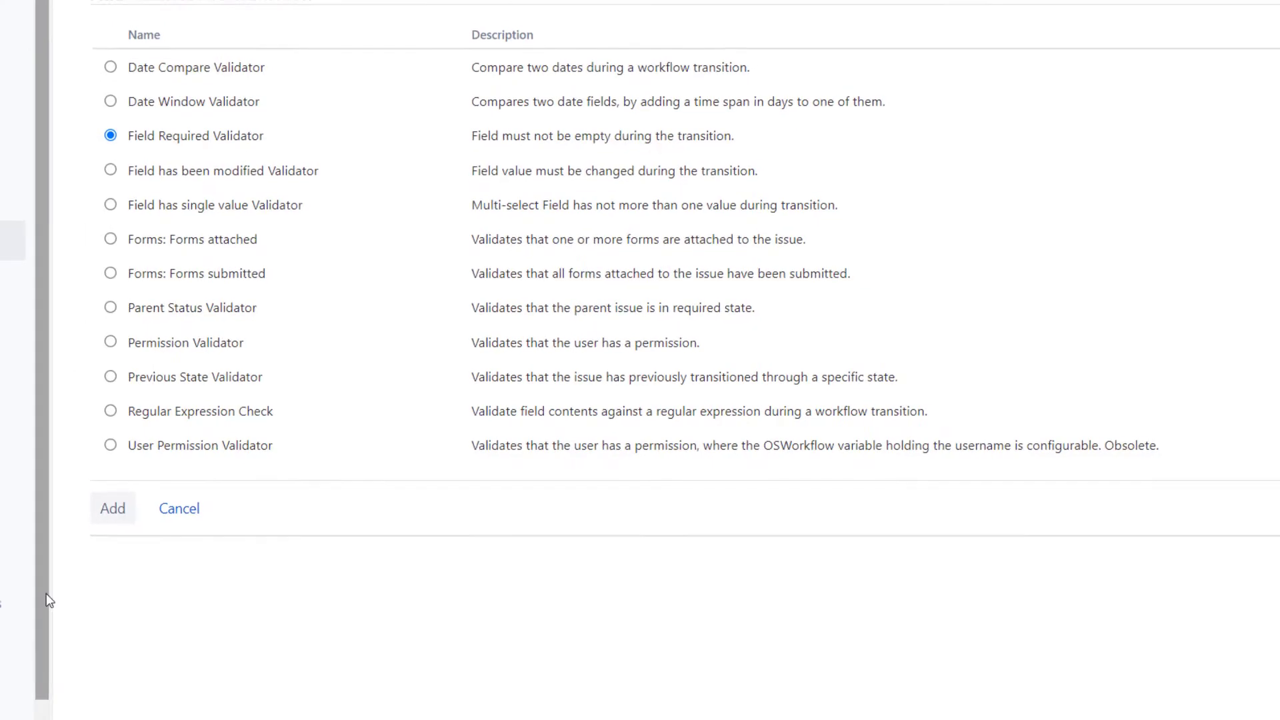
click(185, 470)
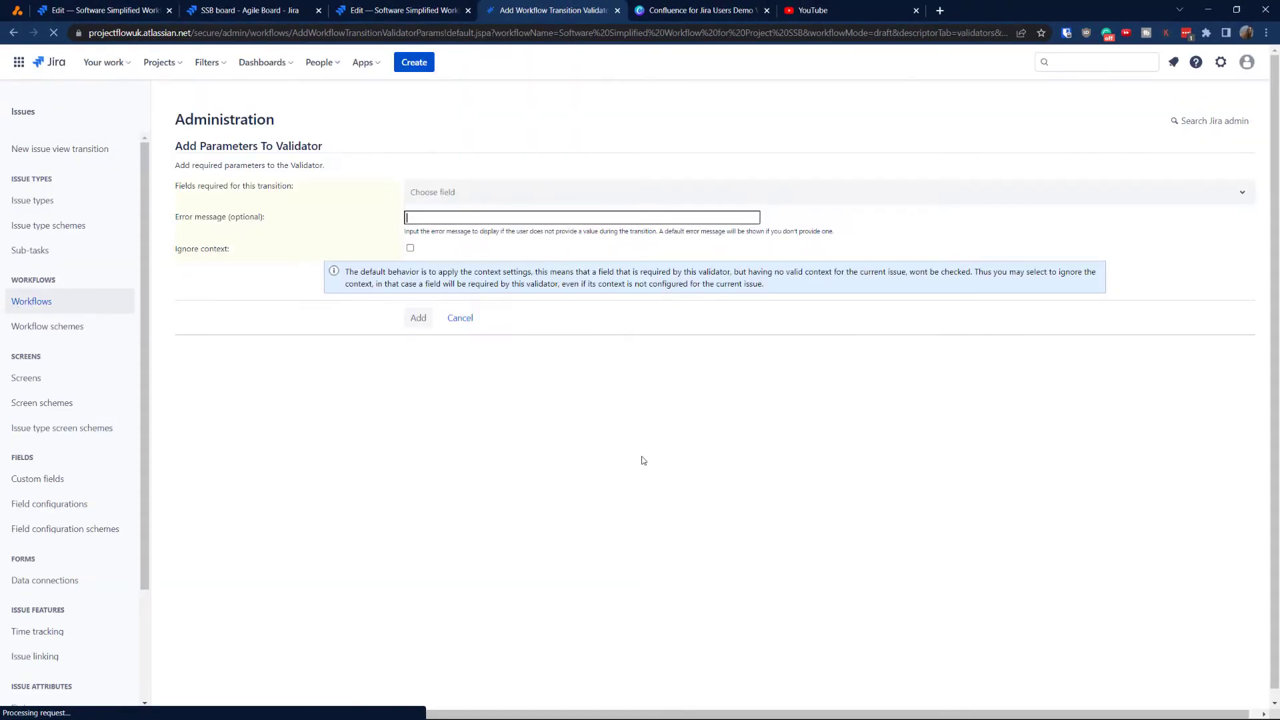
Step: Make Comment a required field in the Done transition's validator
click(455, 193)
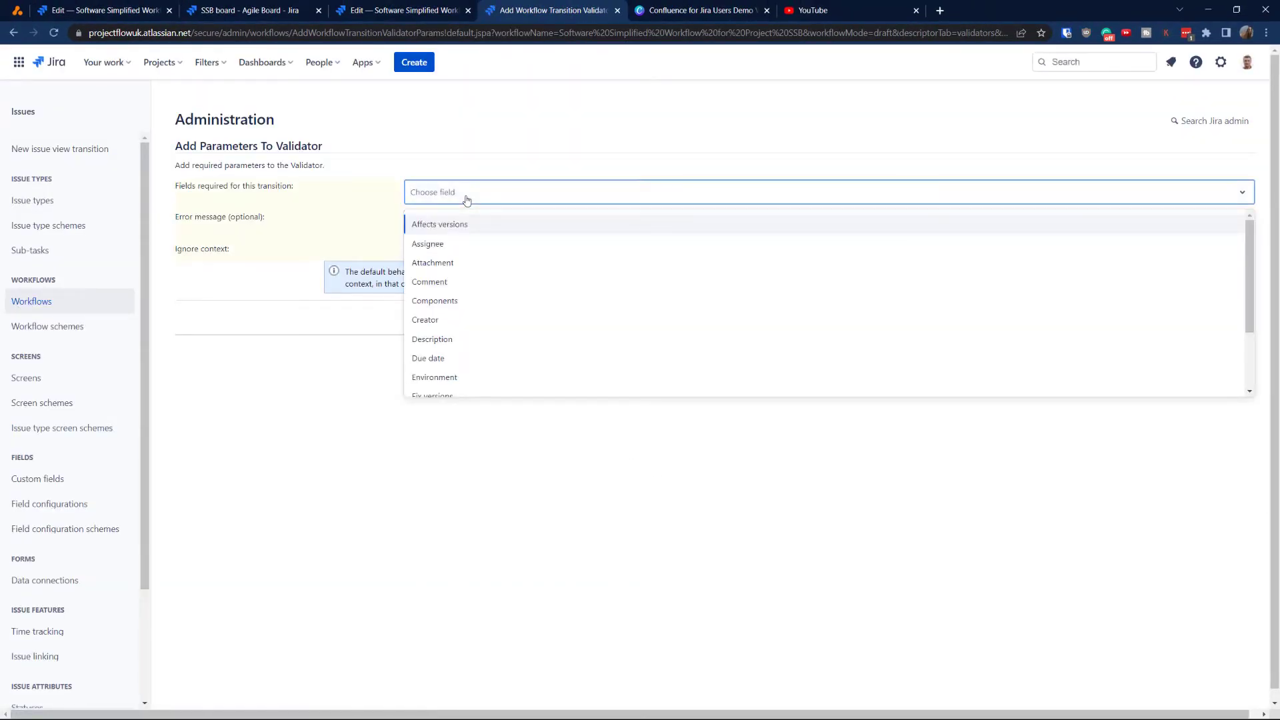
text(com)
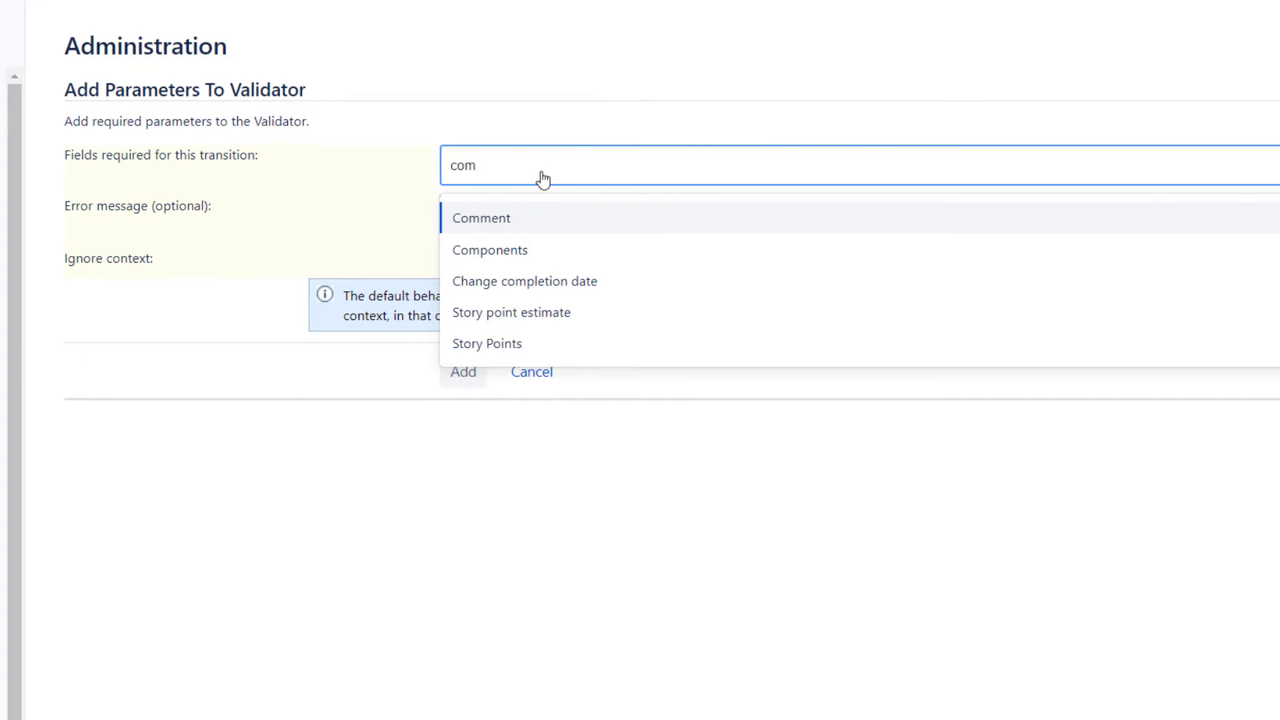
click(536, 207)
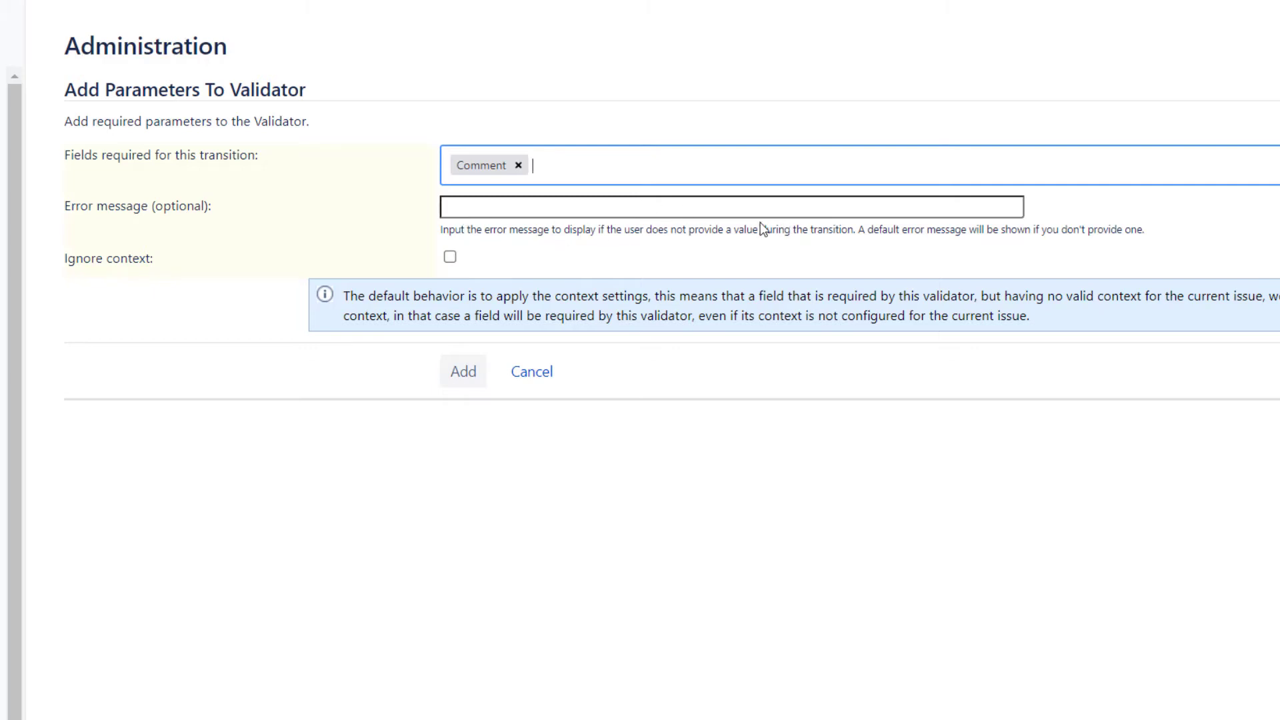
click(470, 387)
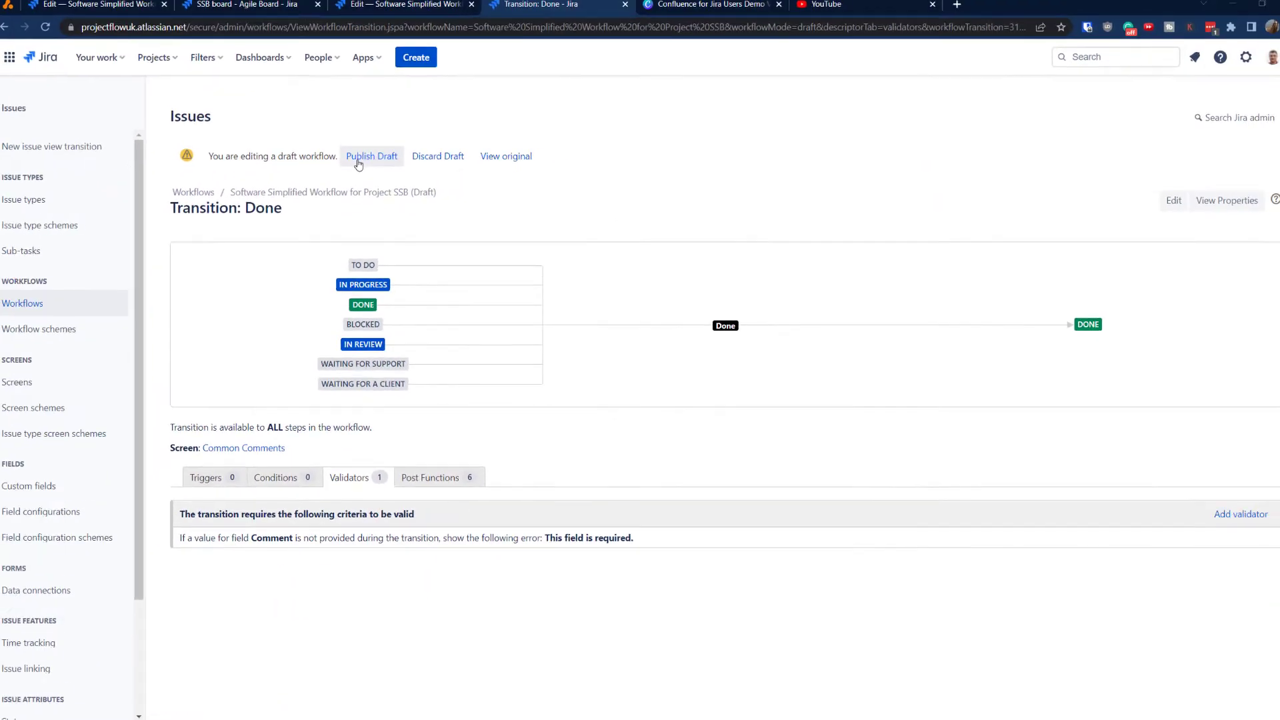
Step: Publish the draft SSB workflow without saving a backup
click(358, 162)
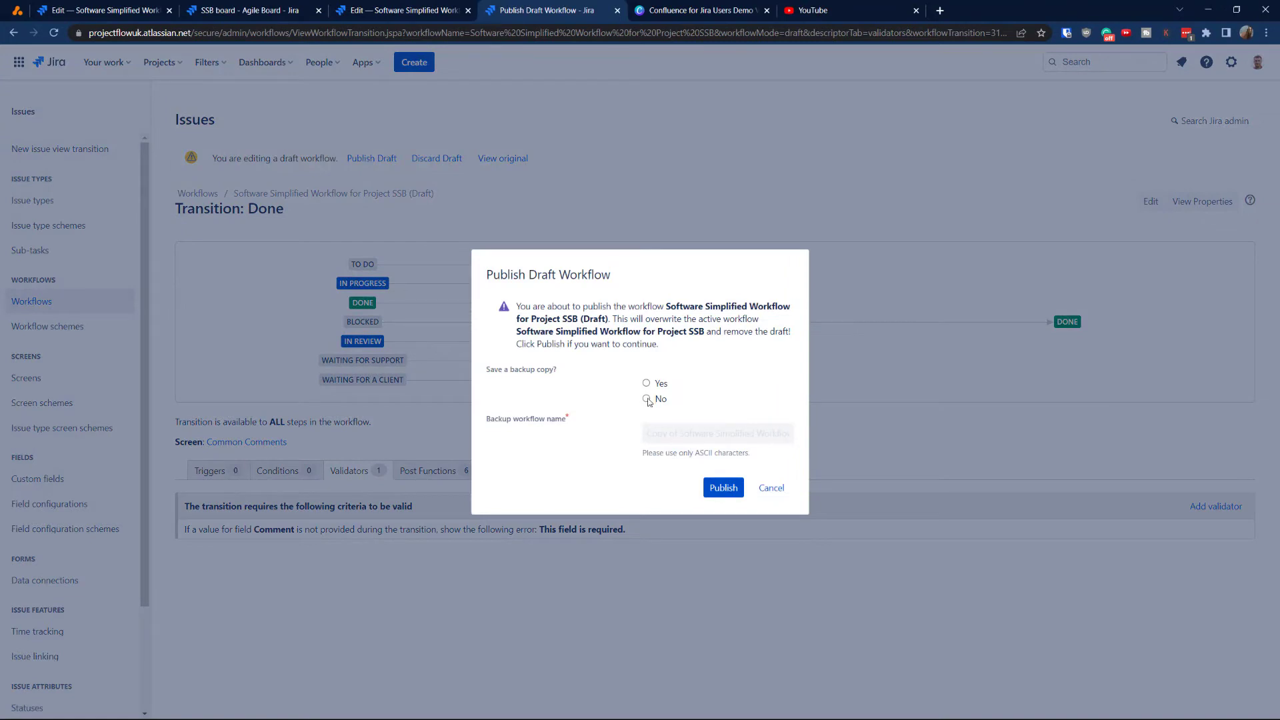
click(648, 399)
click(724, 486)
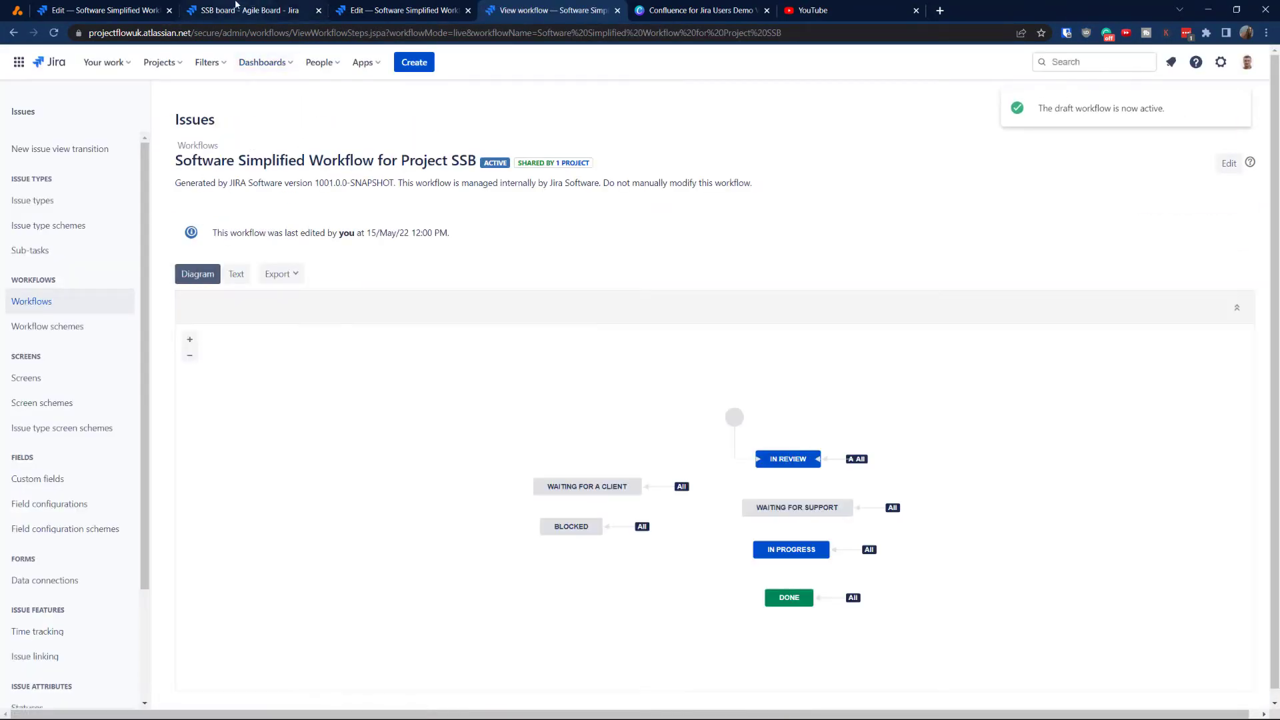
Step: Reload the SSB board and drag SSB-31 into Done to test the validator
click(255, 10)
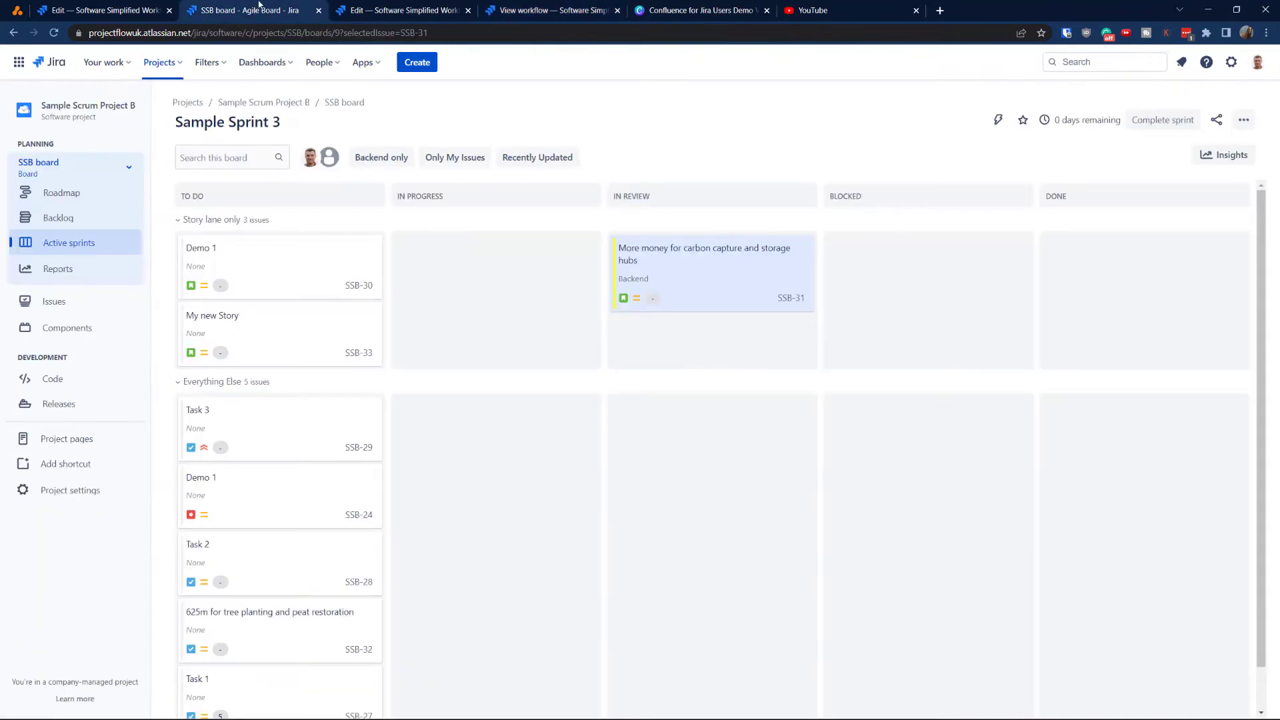
click(53, 32)
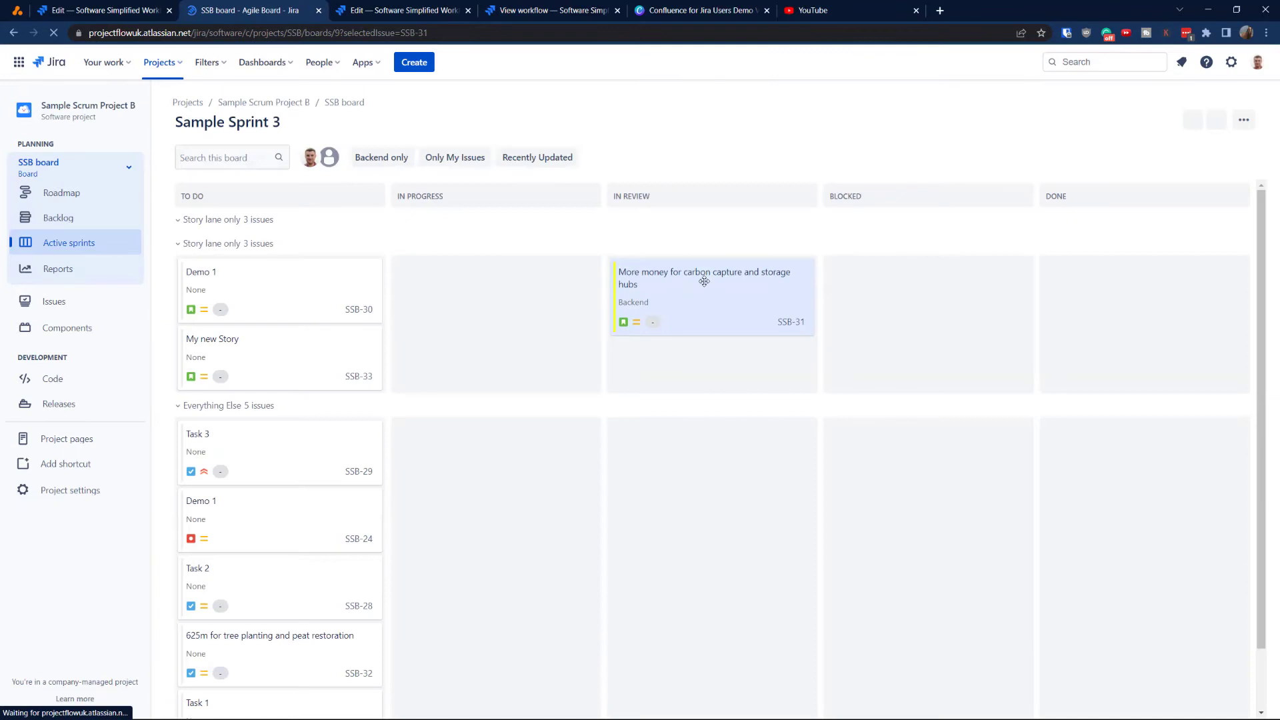
drag(657, 265, 1097, 266)
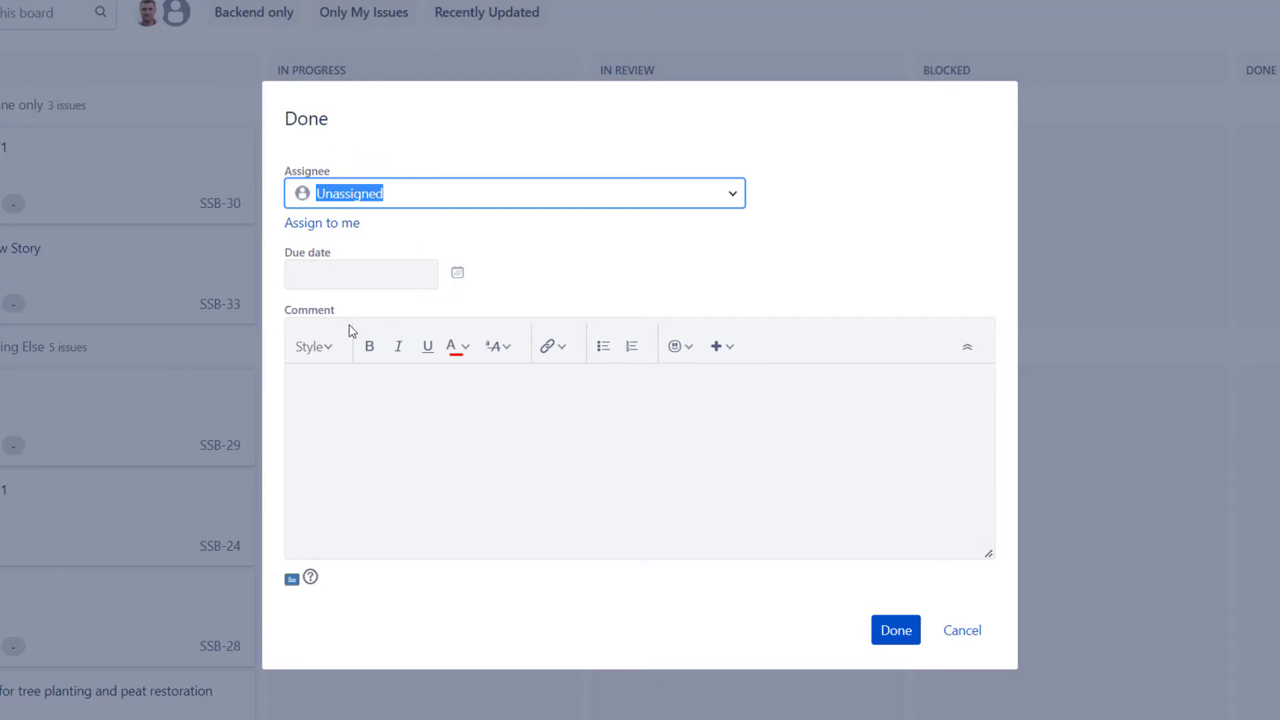
Step: Add a transition comment and complete SSB-31's move to Done
click(904, 634)
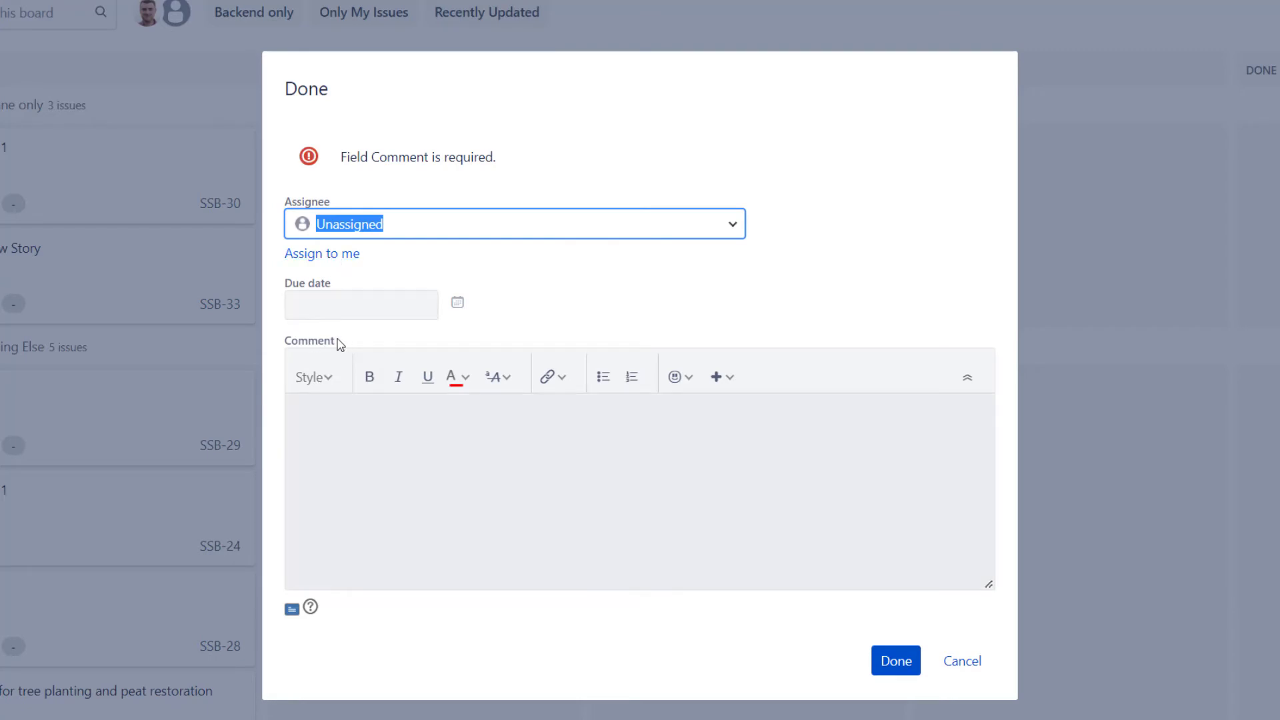
click(358, 428)
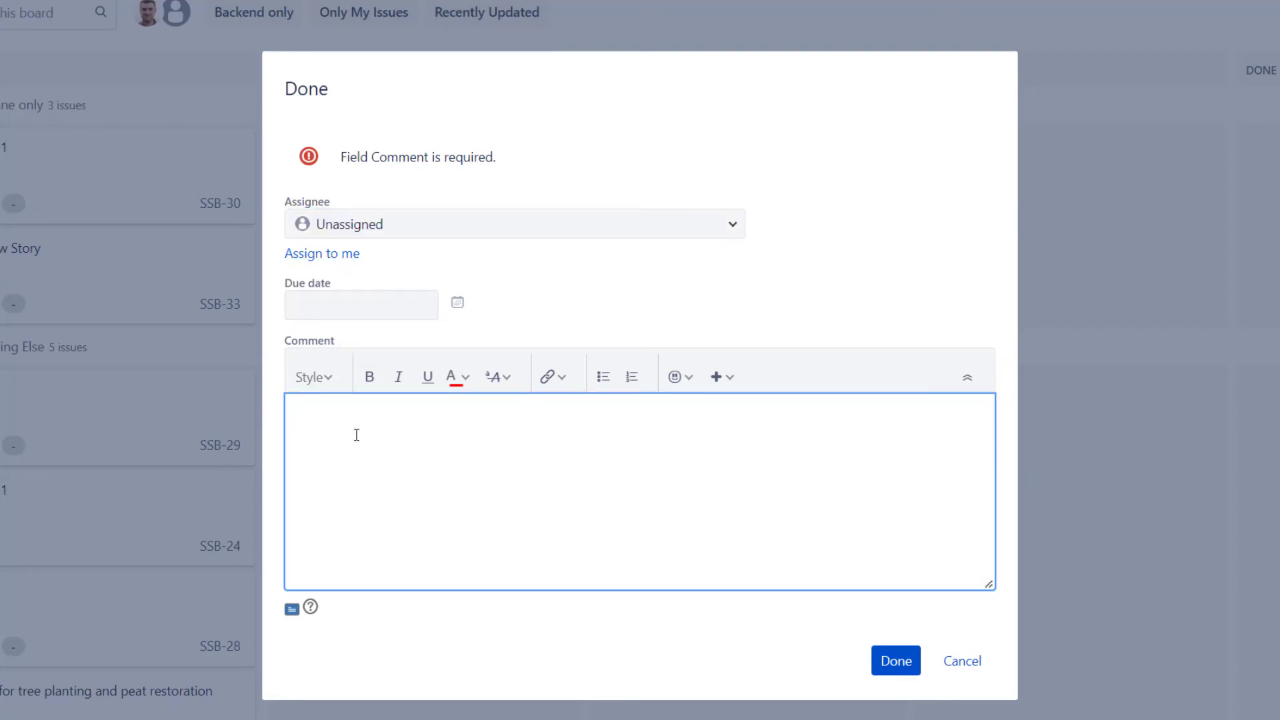
text(sdfsdf)
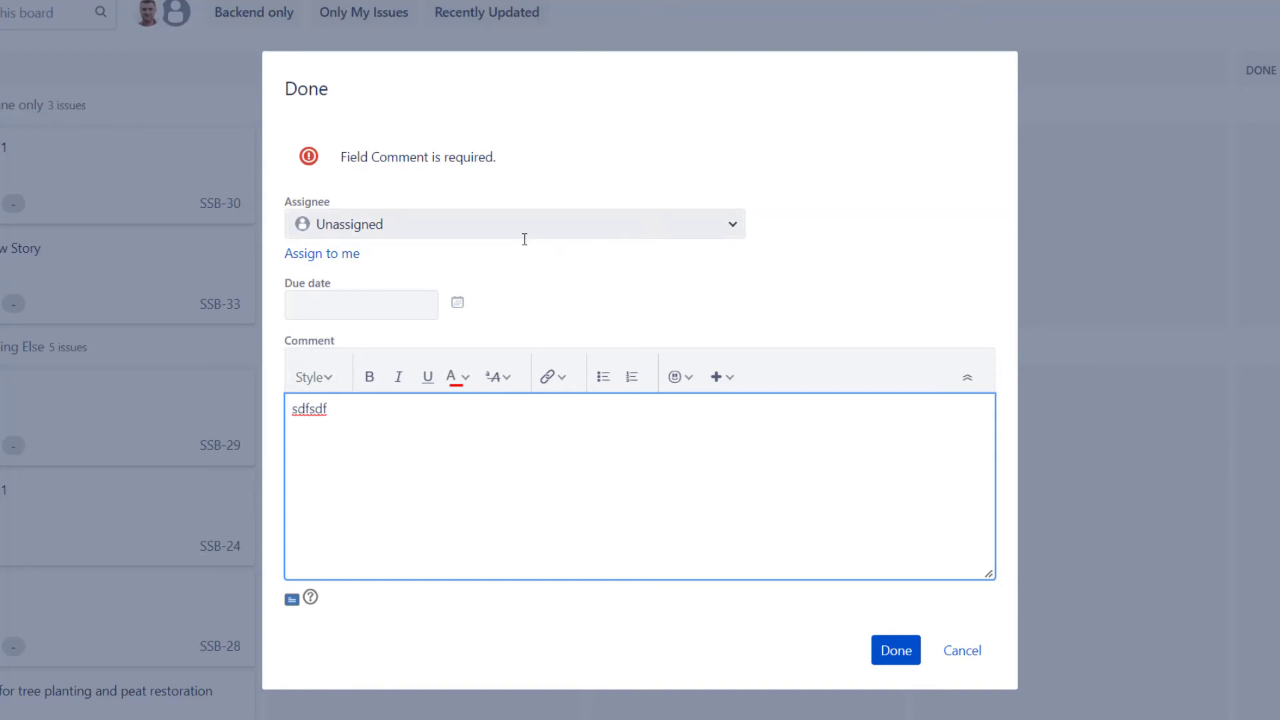
click(881, 648)
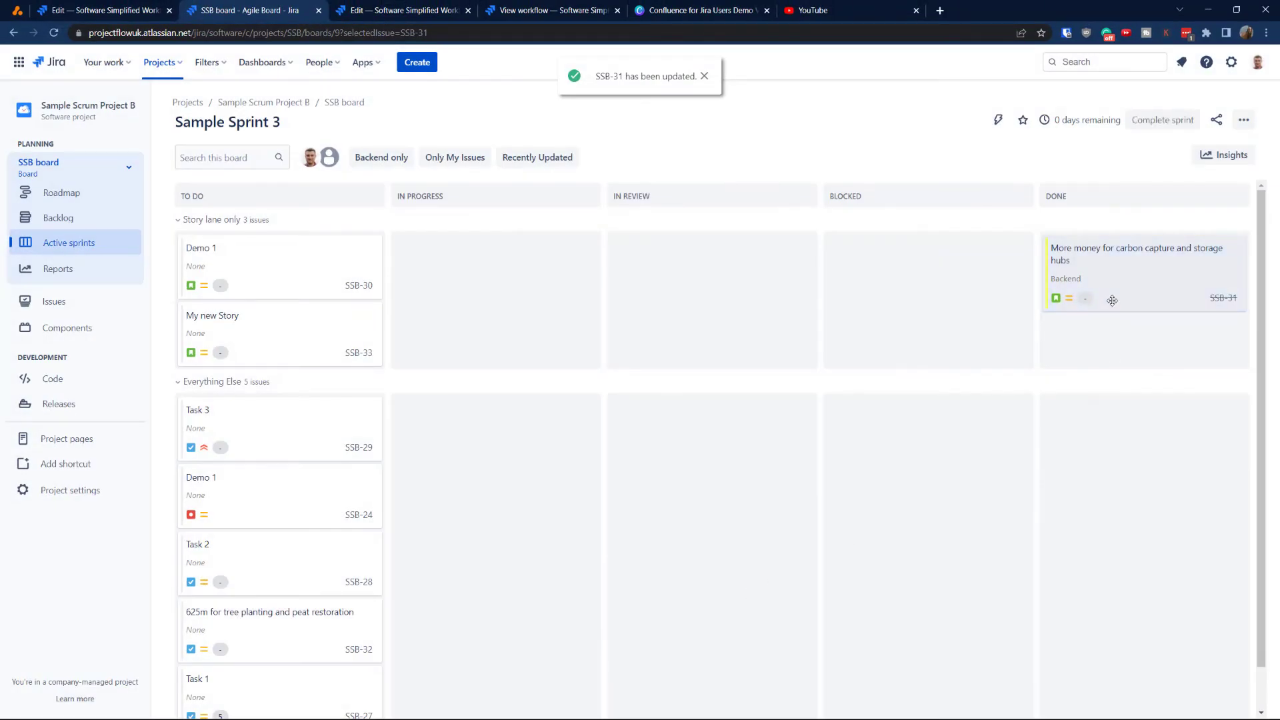
Step: Return SSB-31 to In Review and go back to the workflow editor
drag(1124, 283, 715, 285)
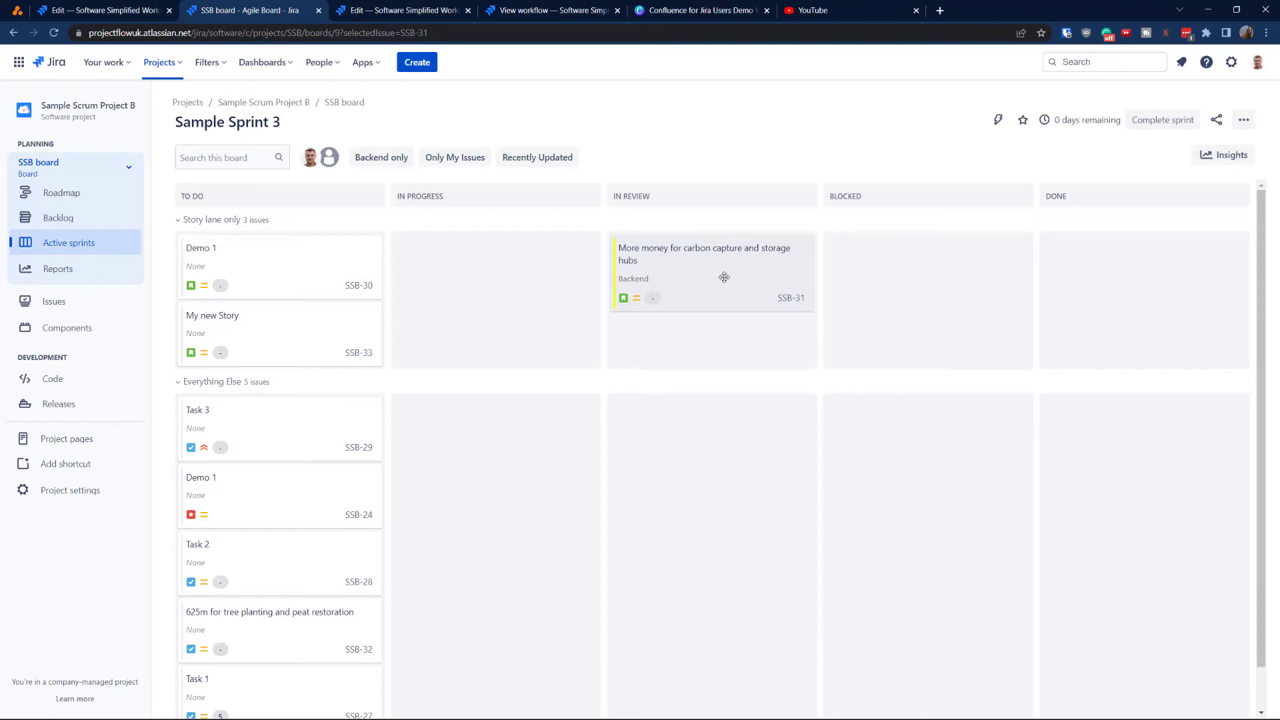
click(378, 9)
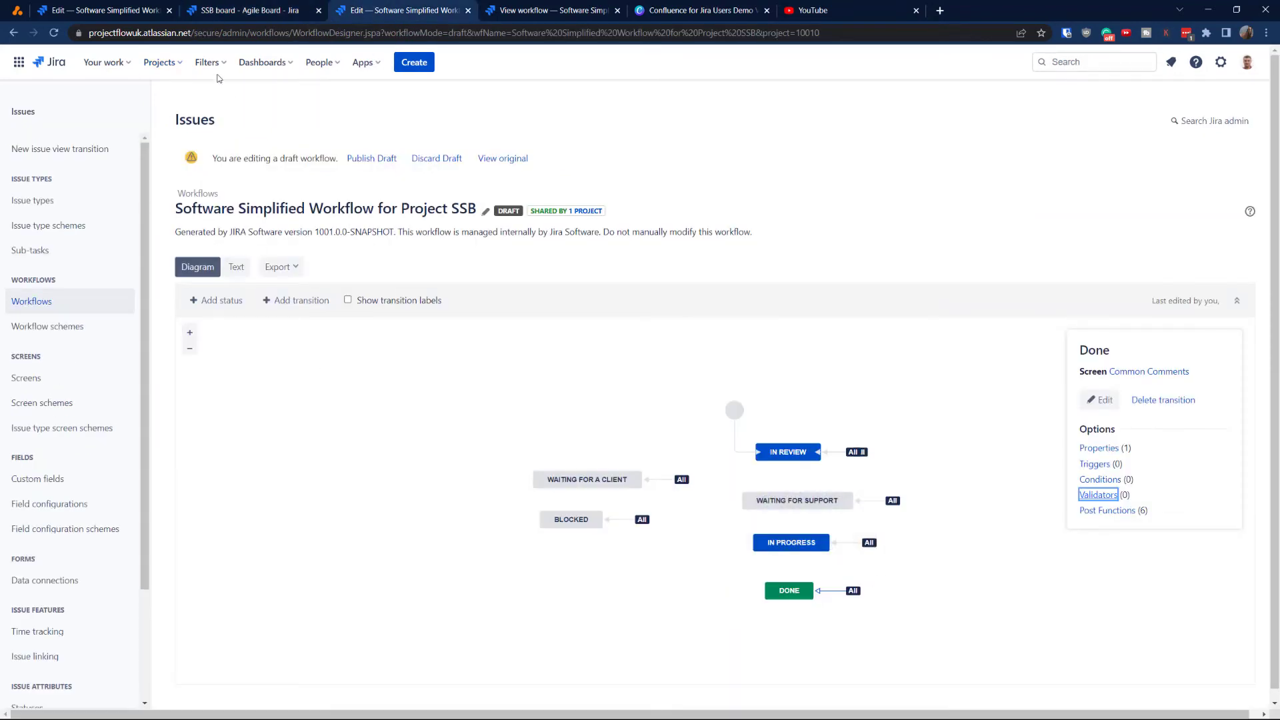
Step: Go to Sample Scrum Project B's workflow settings and edit the Software Simplified Workflow
click(160, 62)
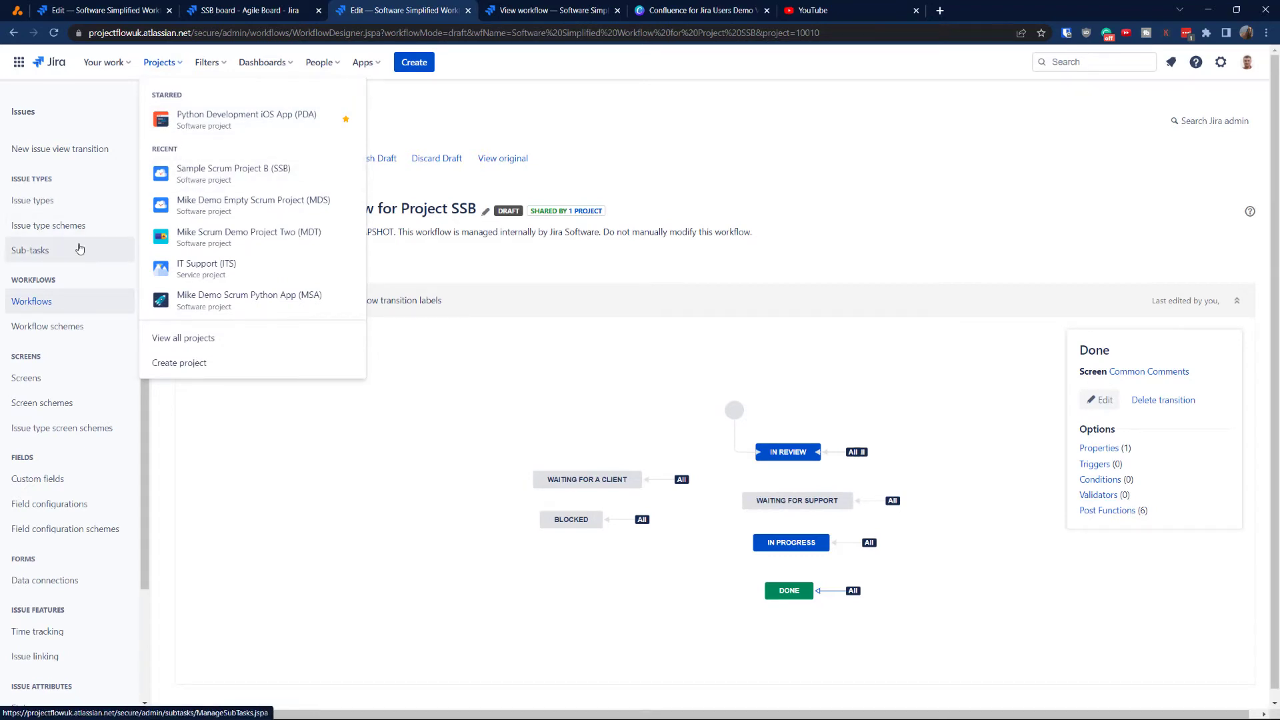
click(403, 478)
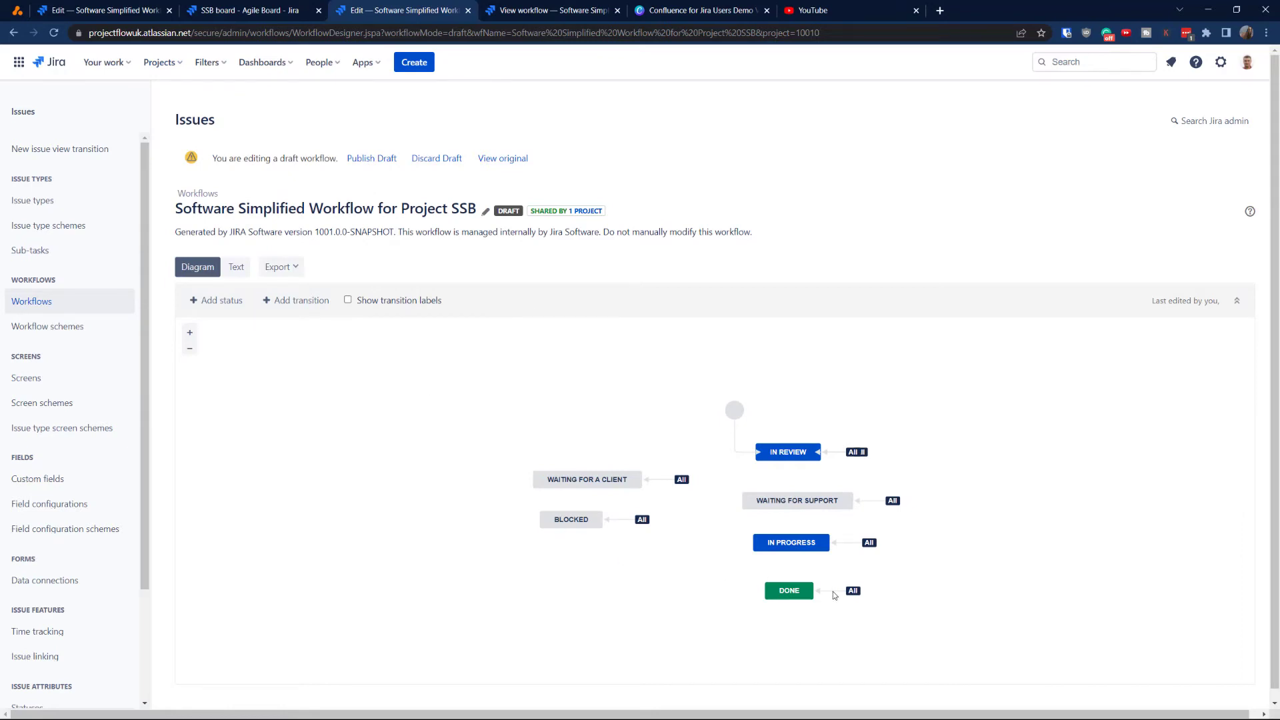
click(160, 63)
click(213, 205)
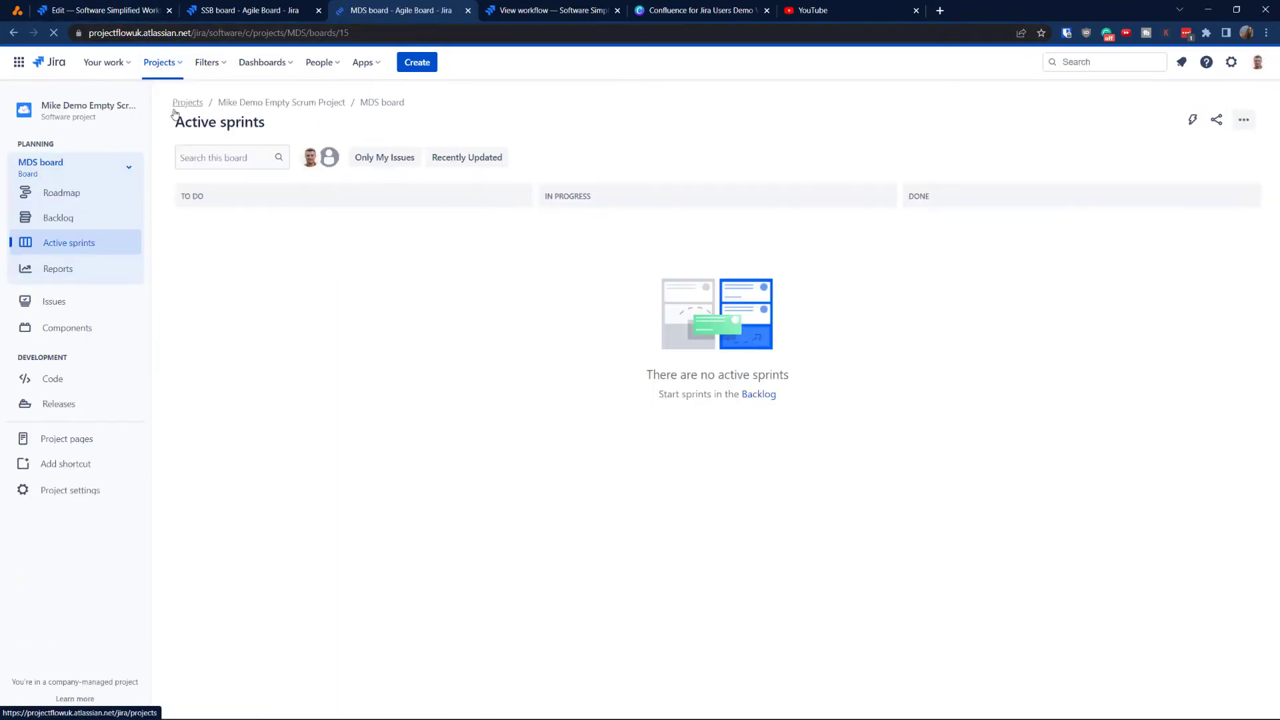
click(160, 62)
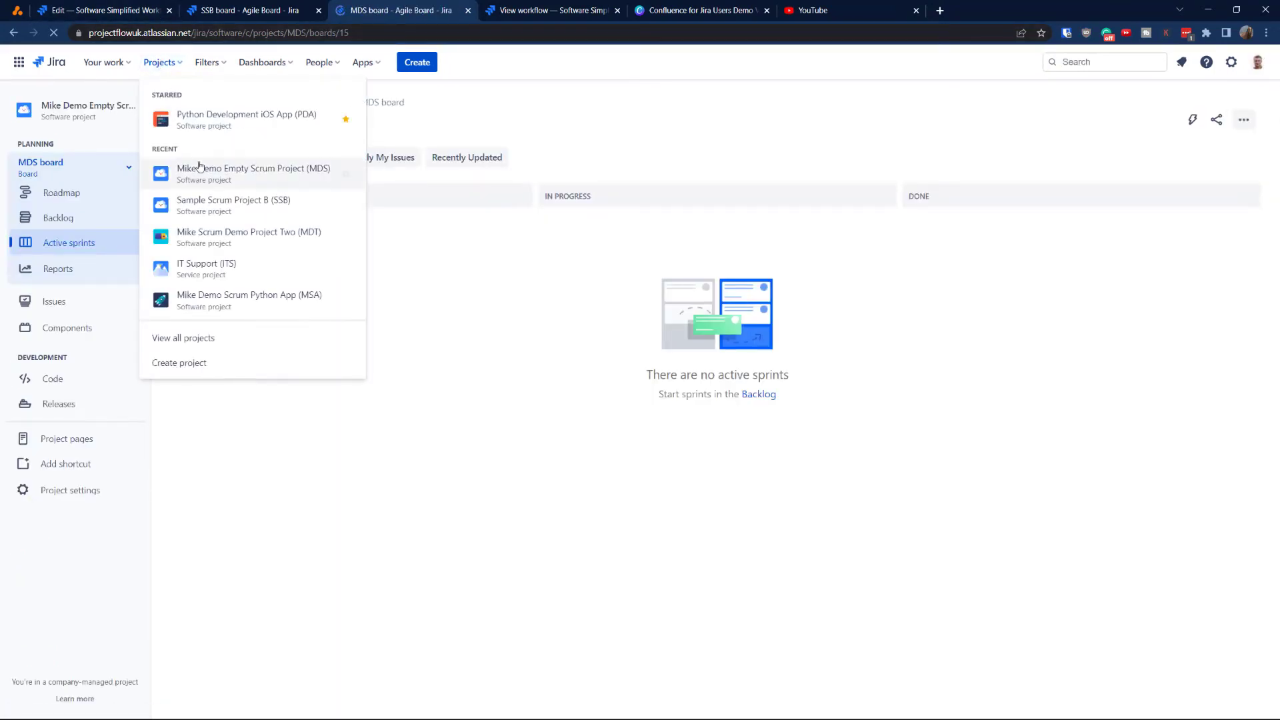
click(208, 203)
click(62, 492)
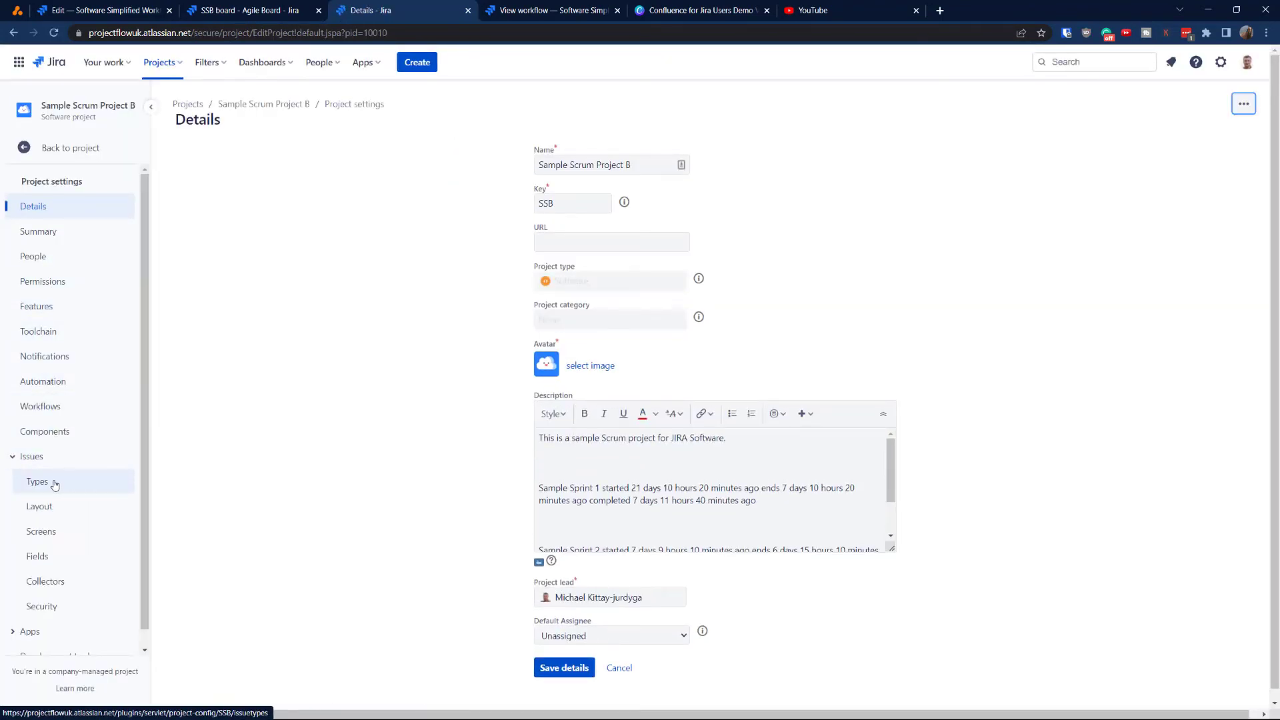
click(55, 410)
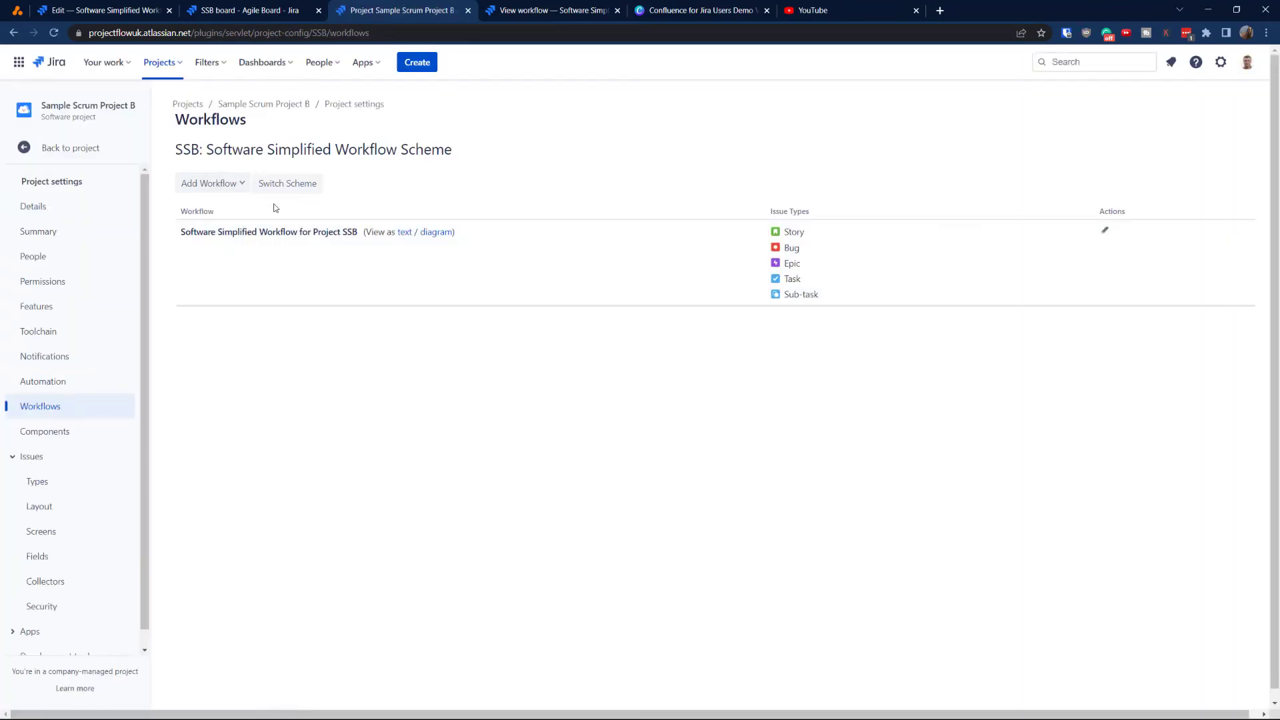
click(1103, 235)
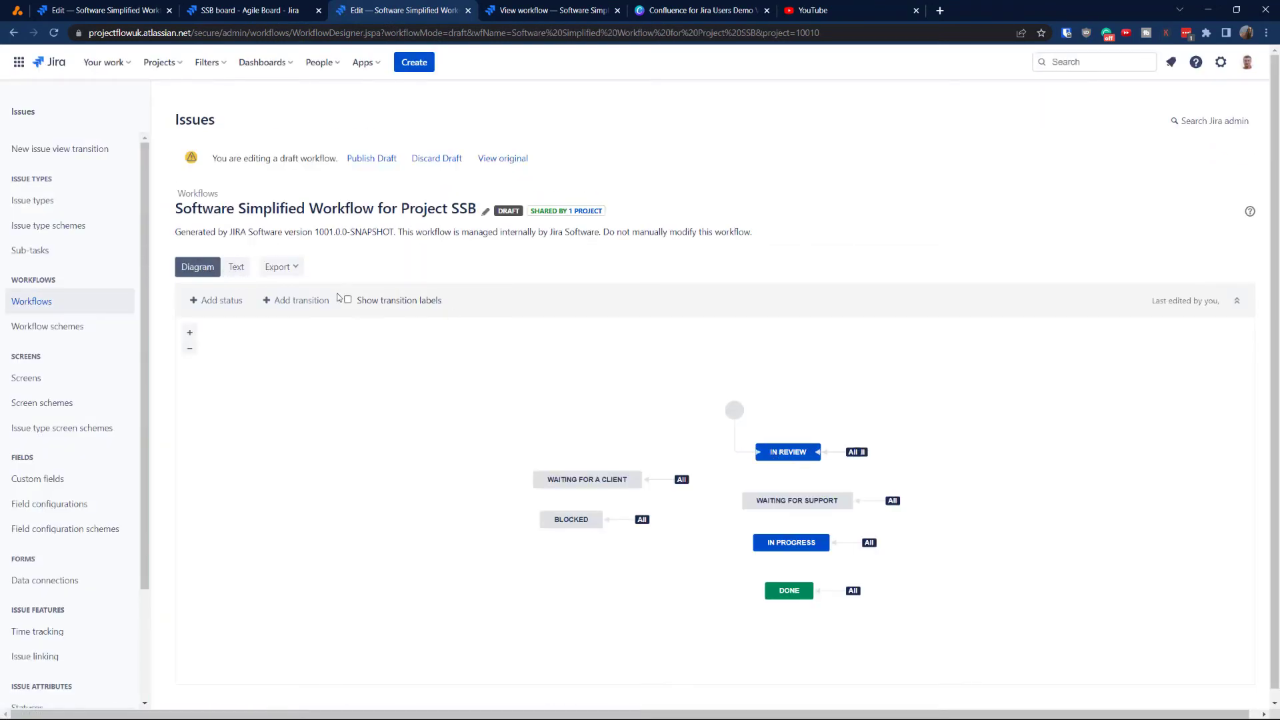
Step: Add Due date and Assignee to the Done transition's required fields alongside Comment
click(834, 592)
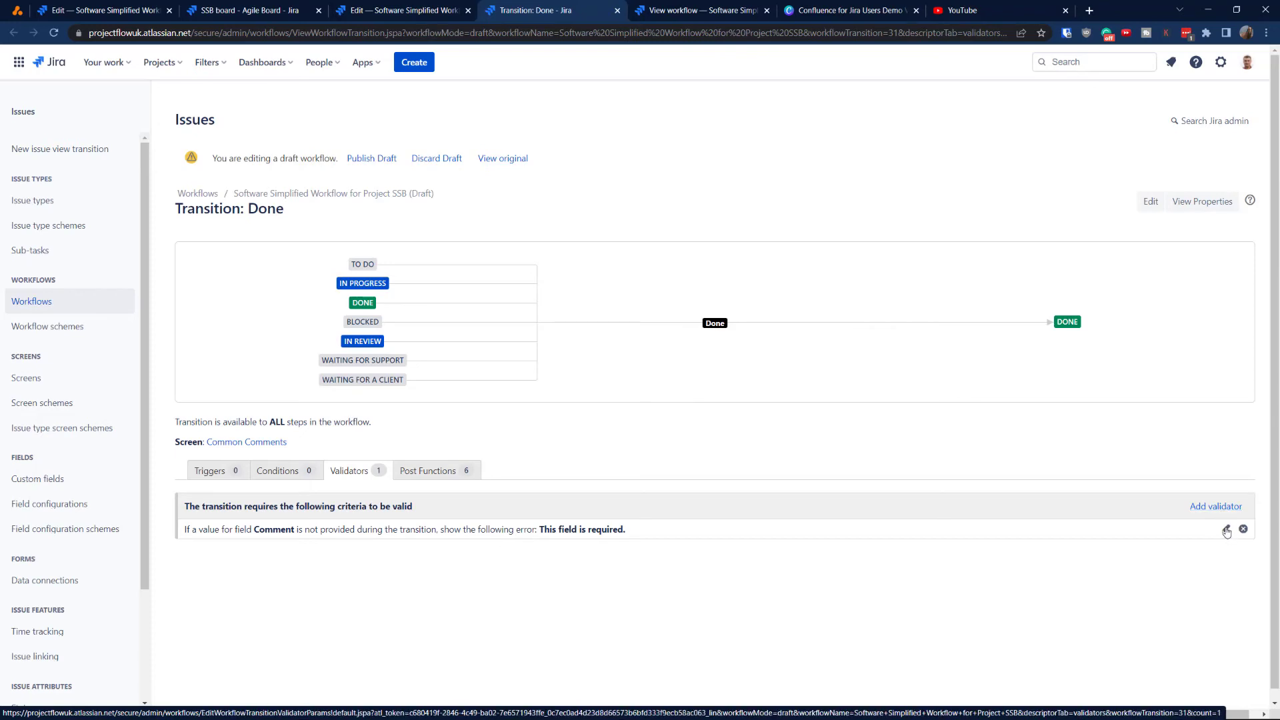
click(1227, 531)
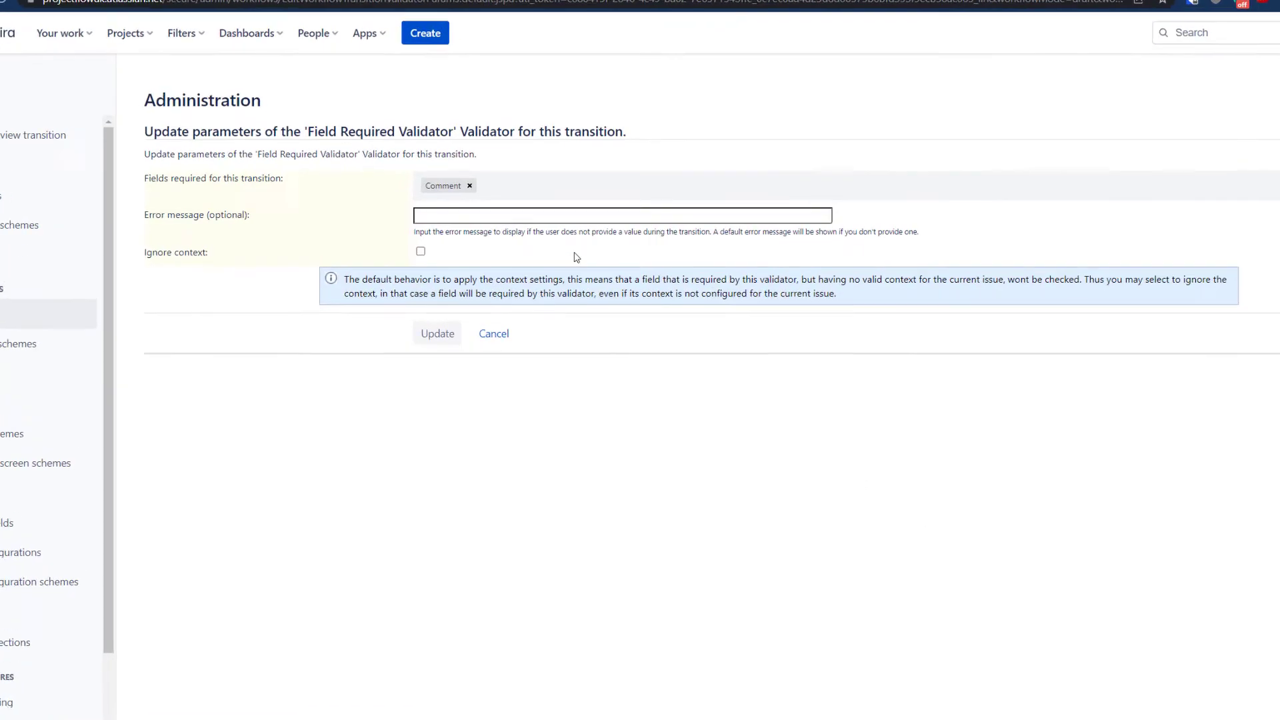
click(562, 181)
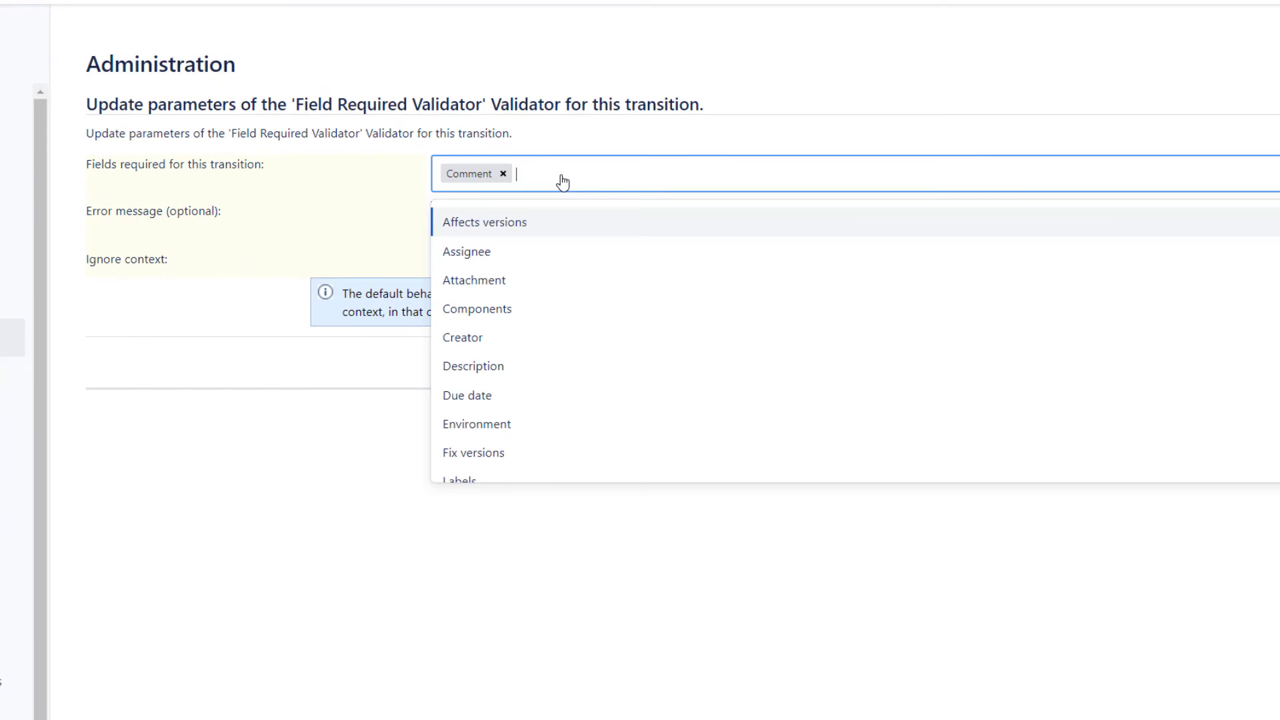
text(dur)
key(BackSpace)
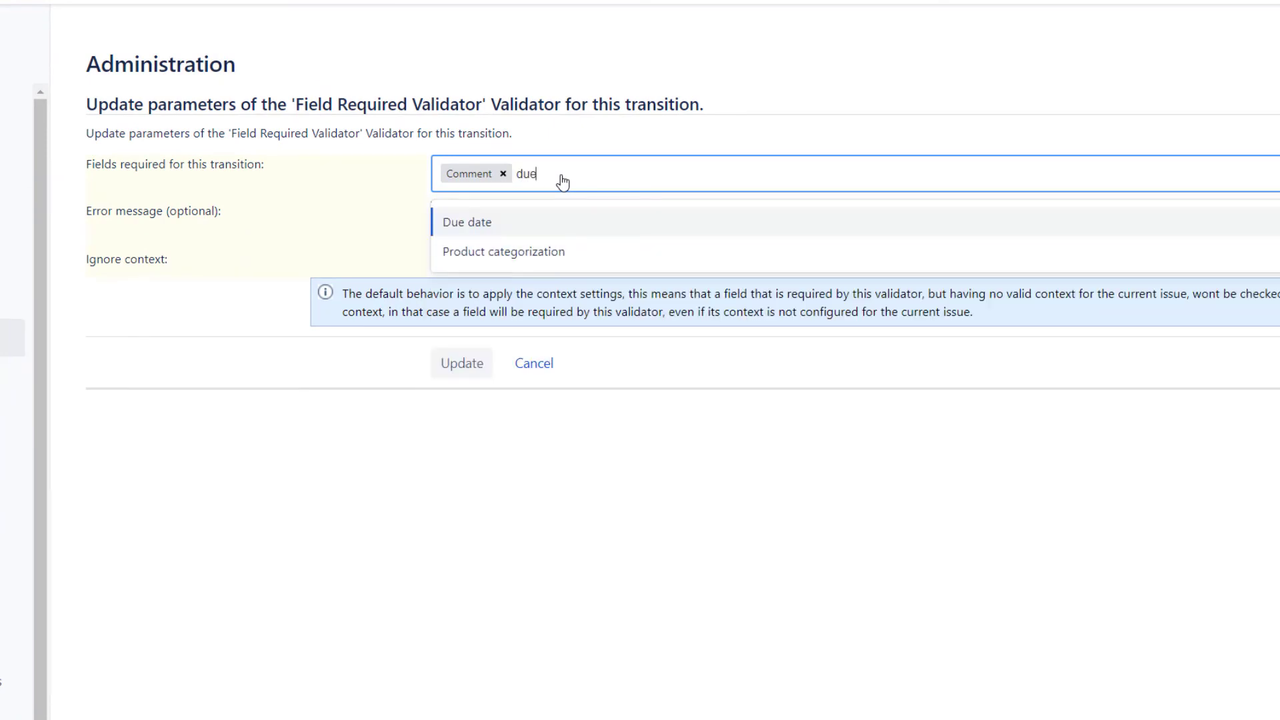
text(e)
click(500, 225)
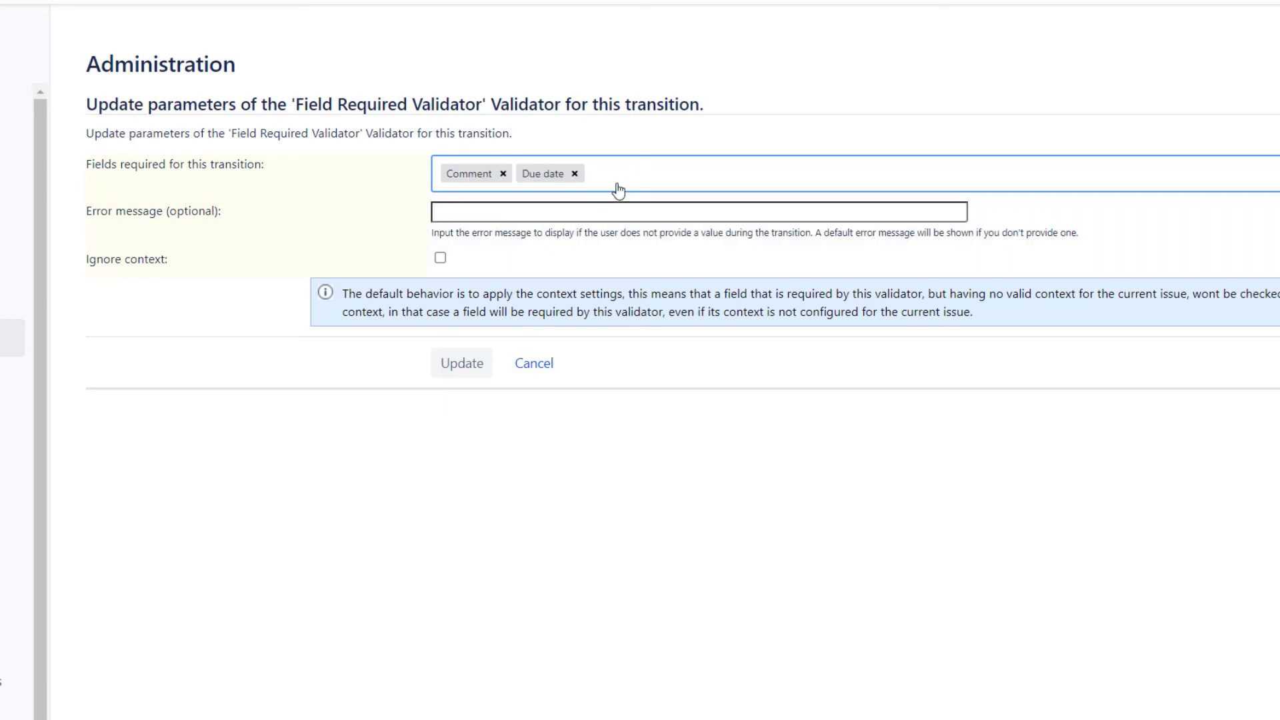
text(ass)
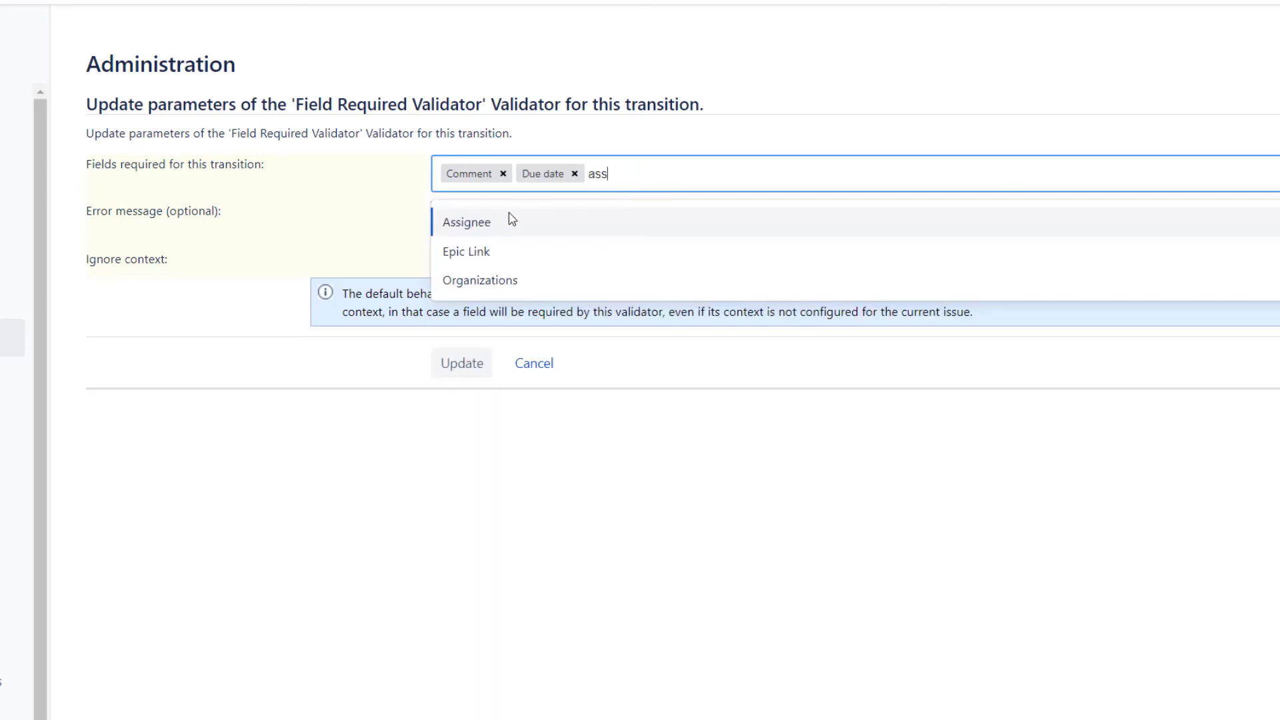
click(511, 219)
click(470, 363)
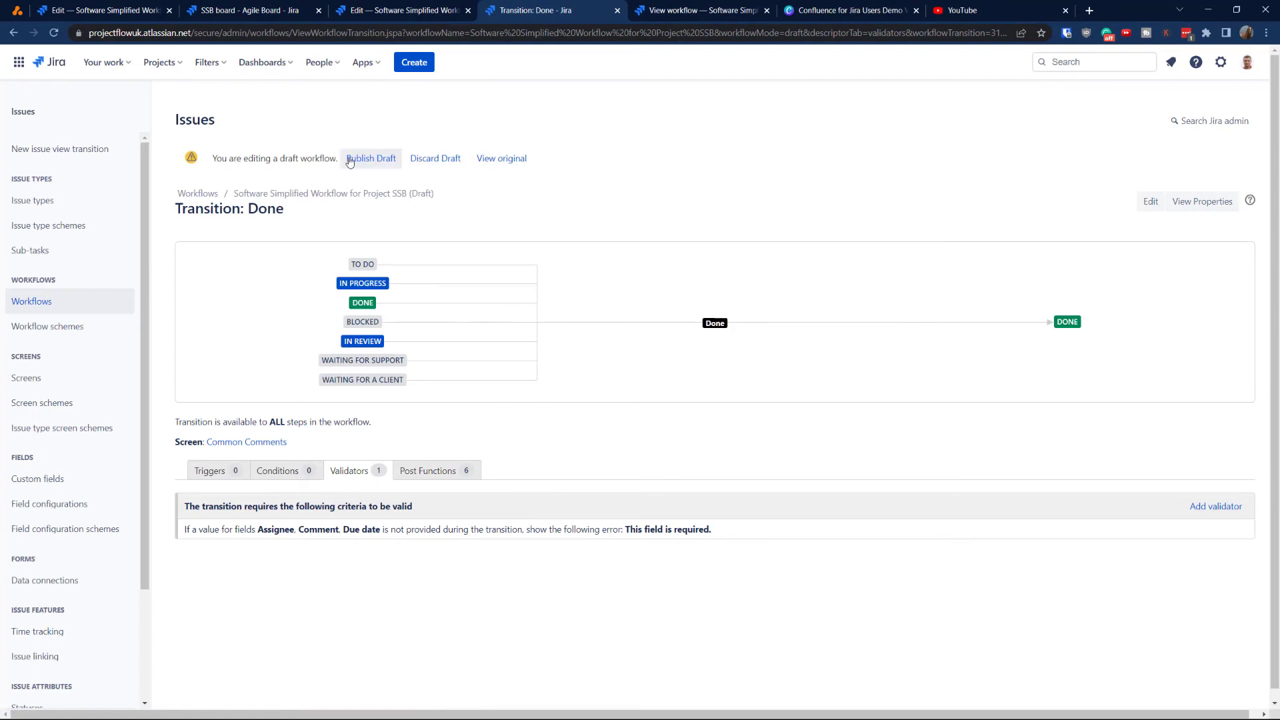
Step: Publish the draft workflow without a backup and reload the SSB board
click(372, 158)
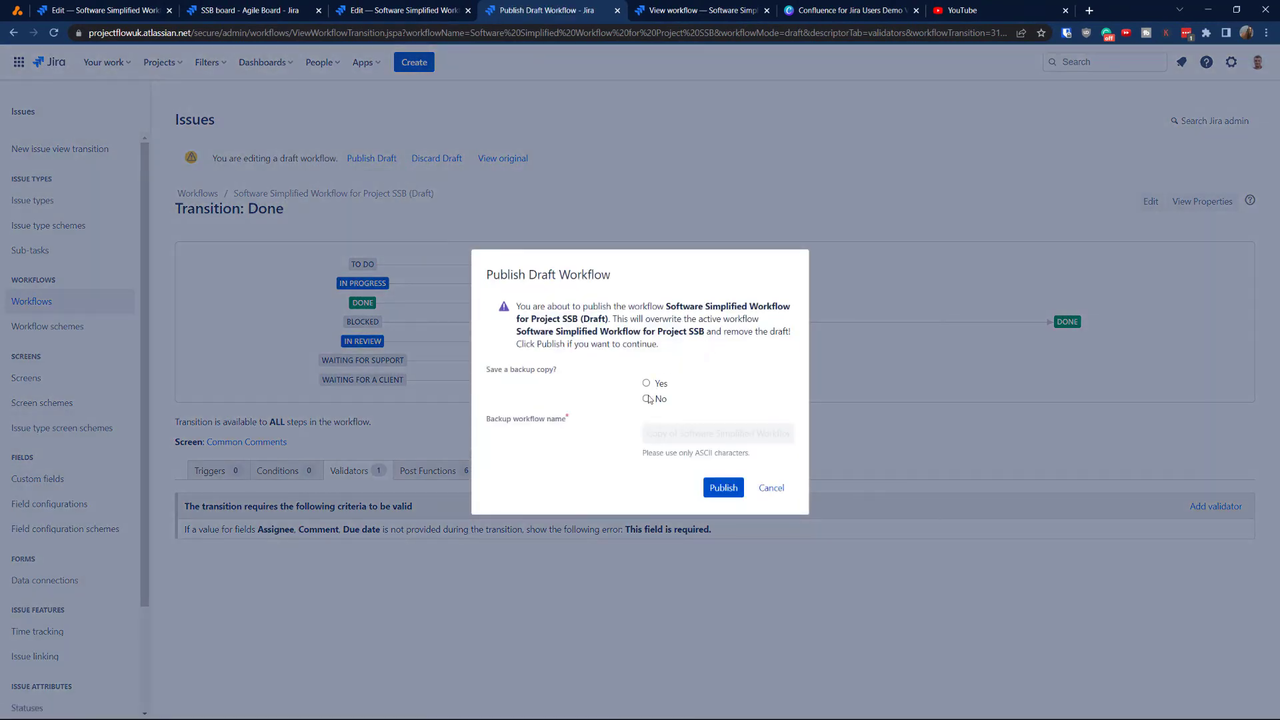
click(648, 399)
click(726, 487)
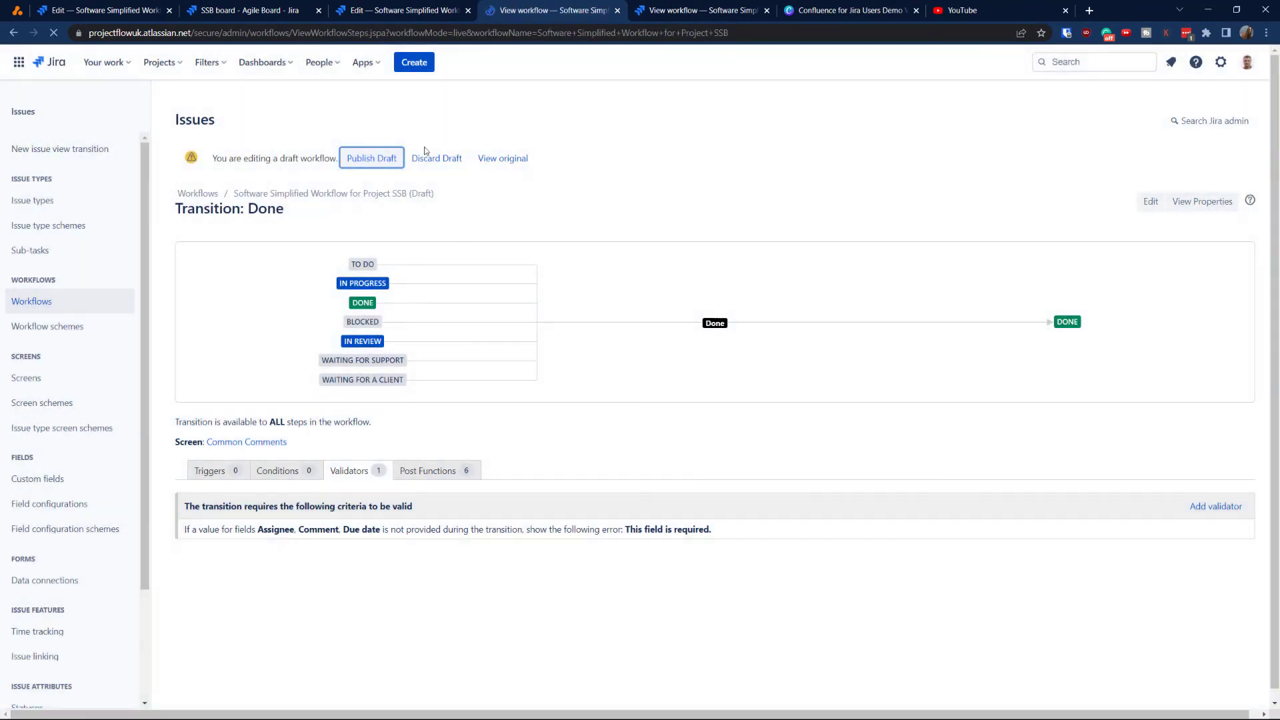
click(258, 10)
key(F5)
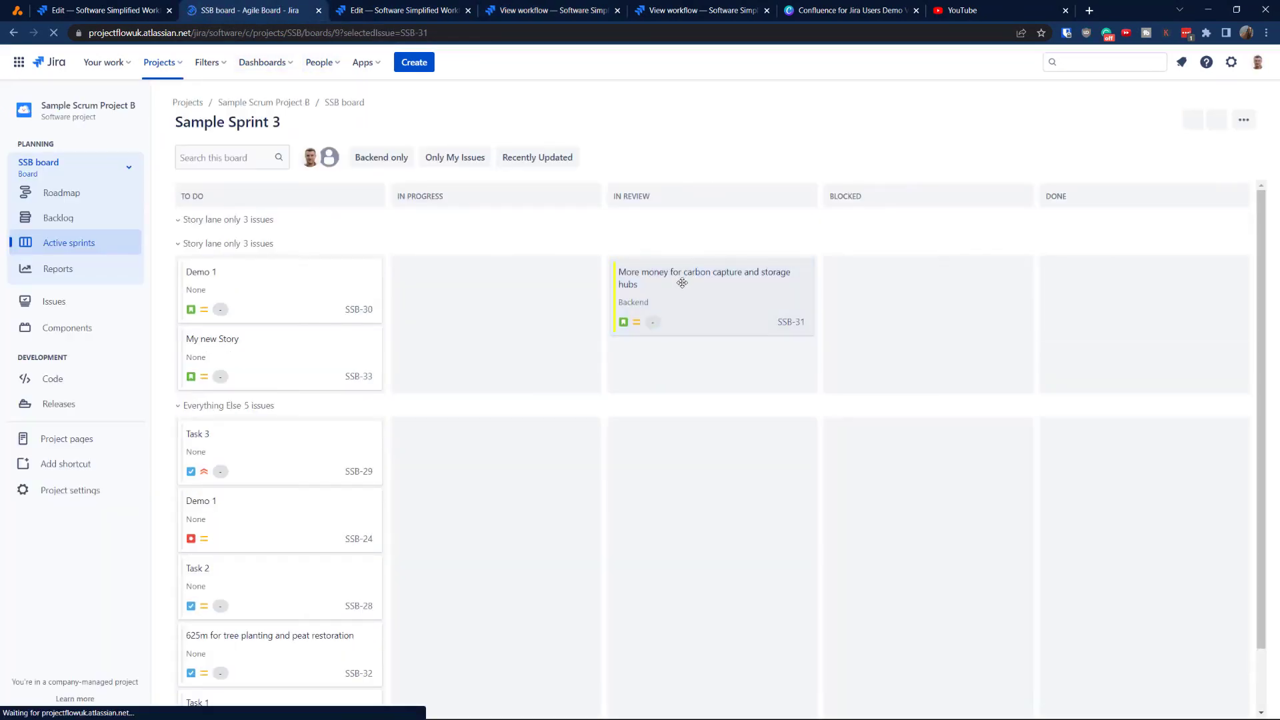
Step: Move SSB-31 to Done, supplying assignee (myself), due date 15/May/22 and a comment after validation
drag(683, 283, 1111, 284)
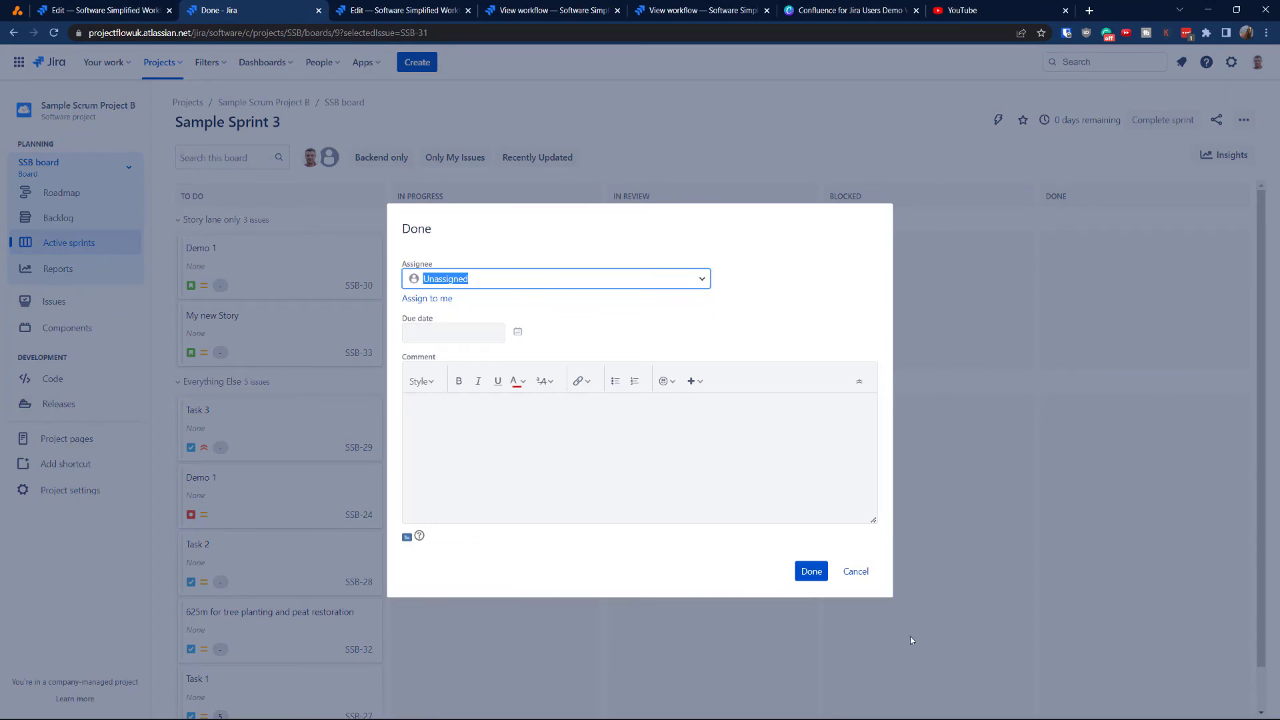
click(812, 574)
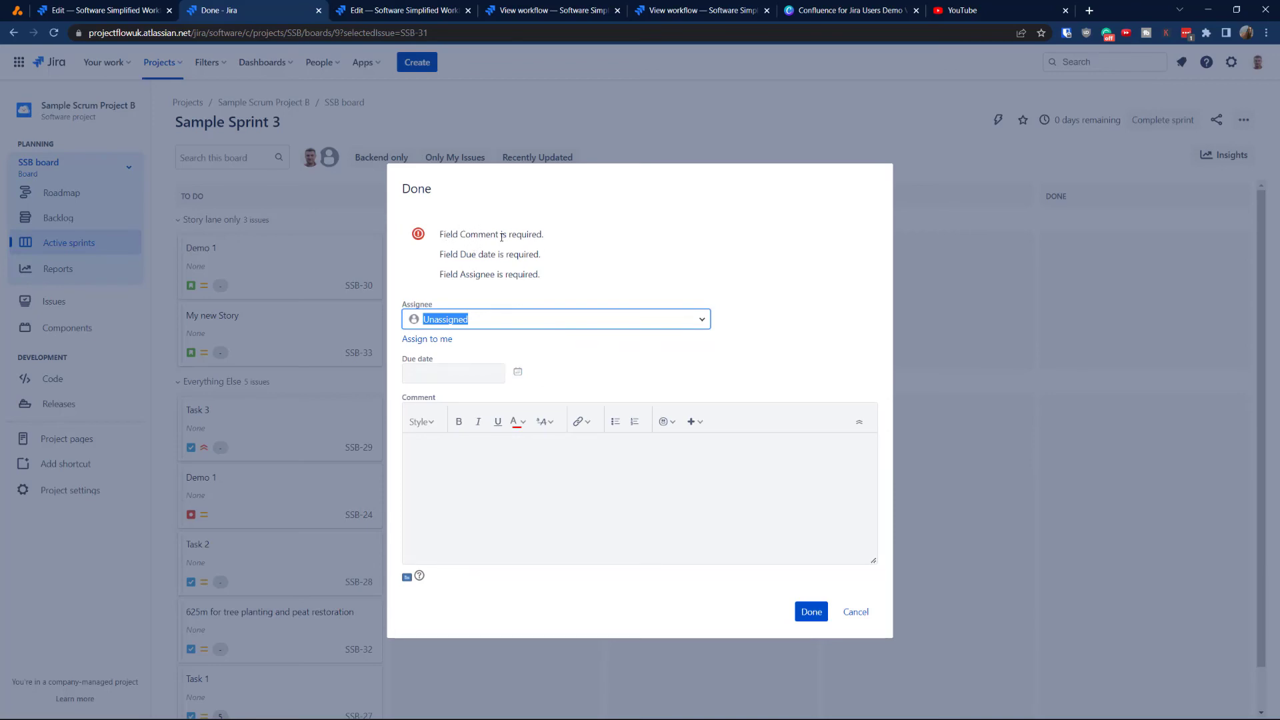
click(428, 339)
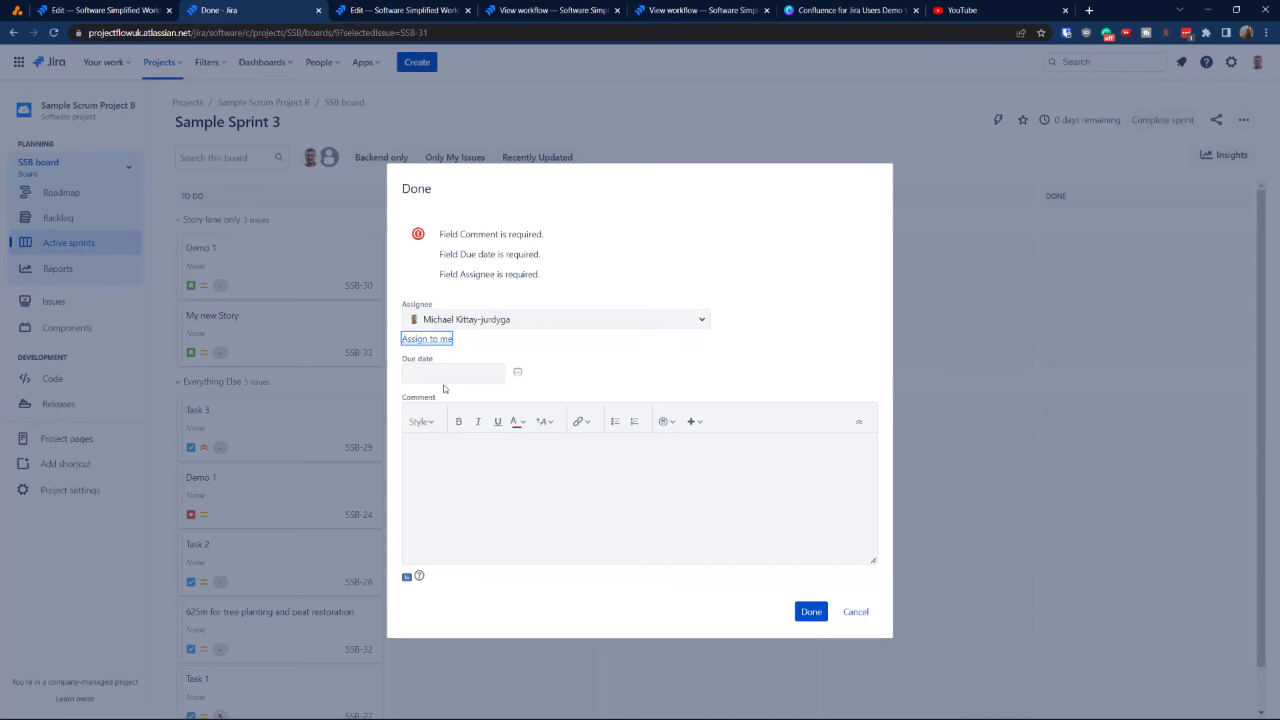
click(518, 372)
click(541, 470)
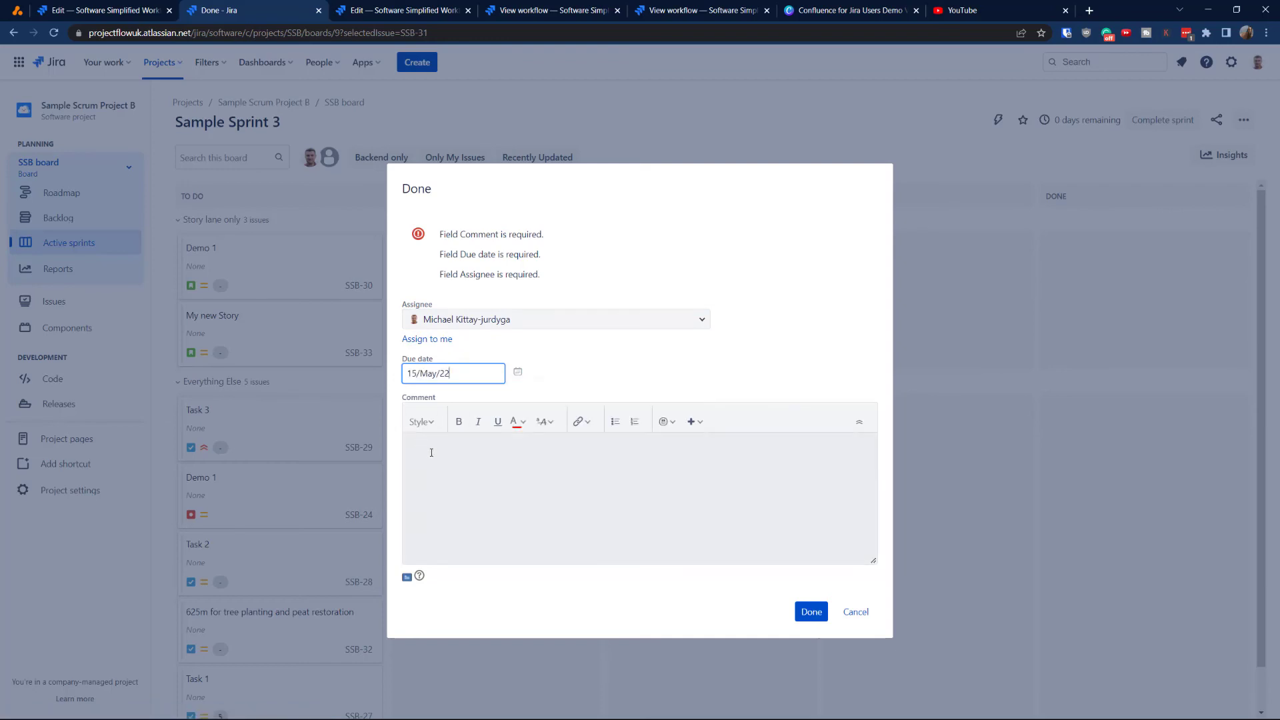
click(513, 456)
text(gdfdfg)
click(811, 605)
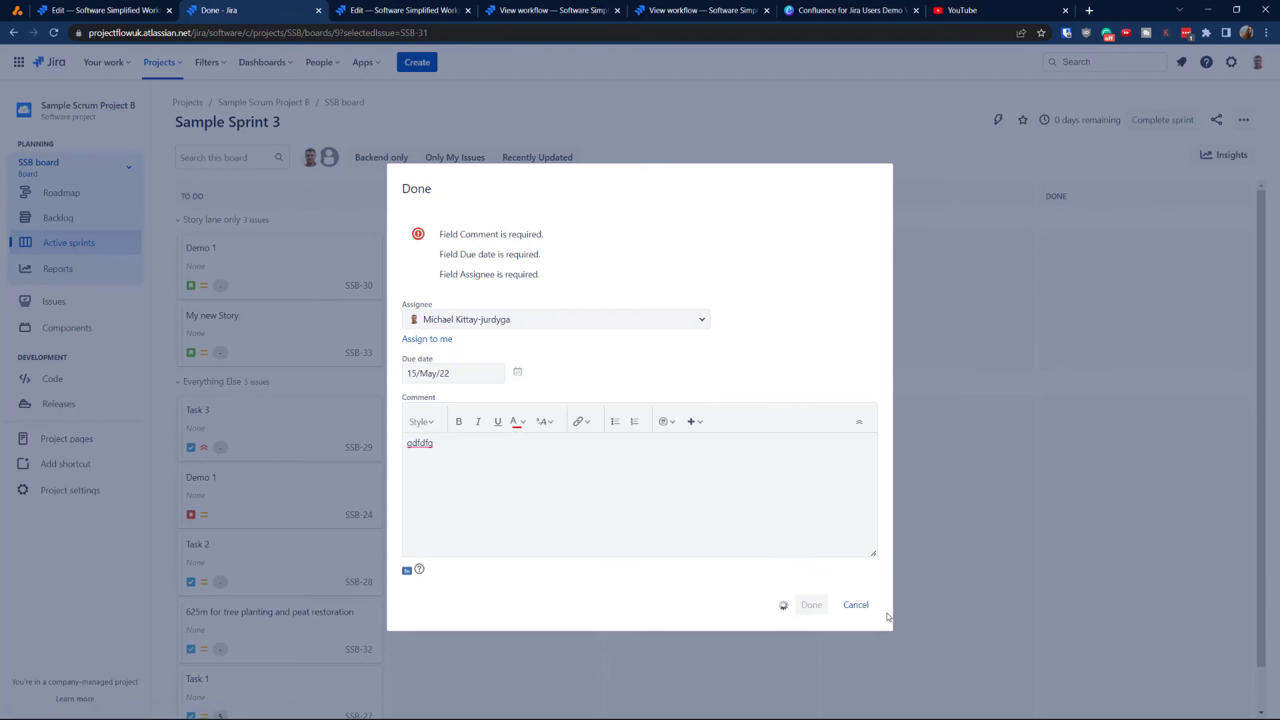